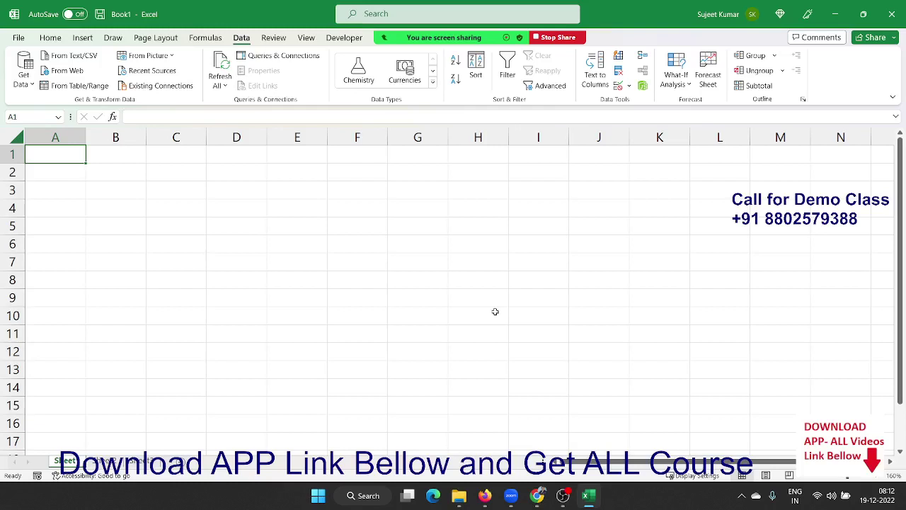
Step: Enter the heading AMT in A1 and select all of column A
type("AM")
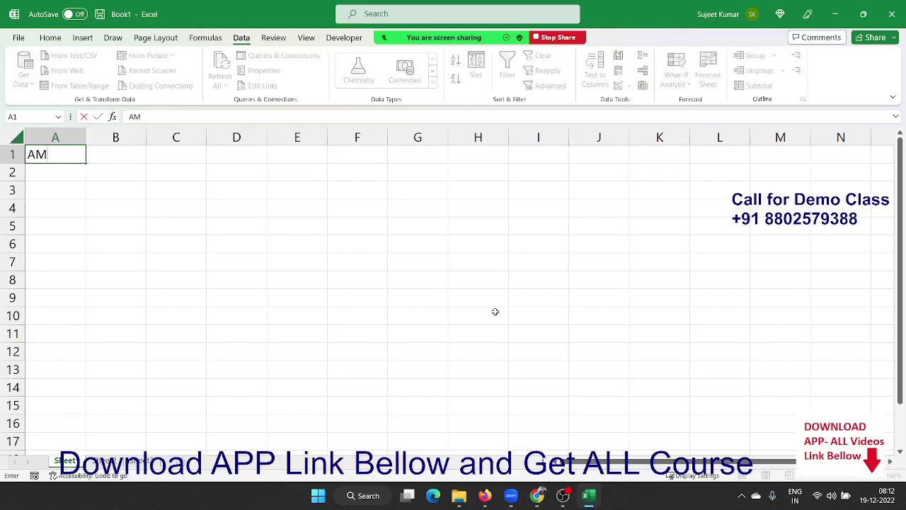
type("T")
key("Return")
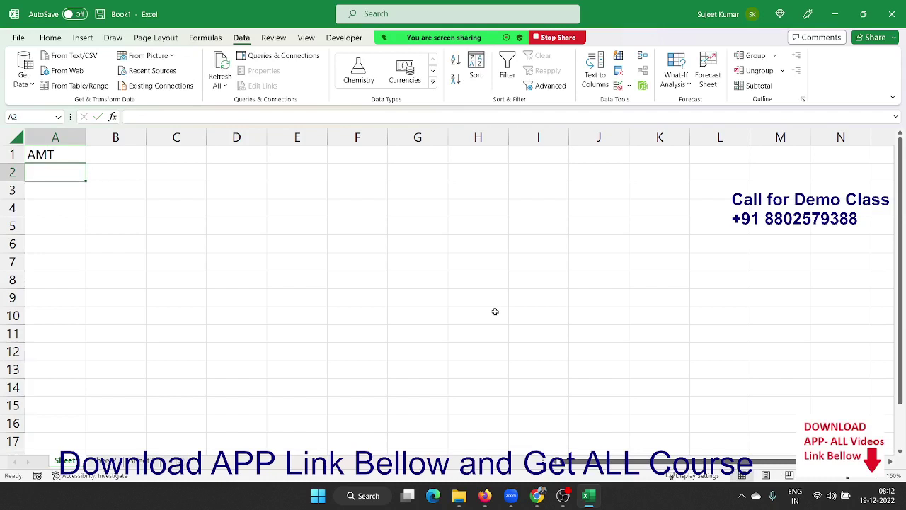
left_click(37, 134)
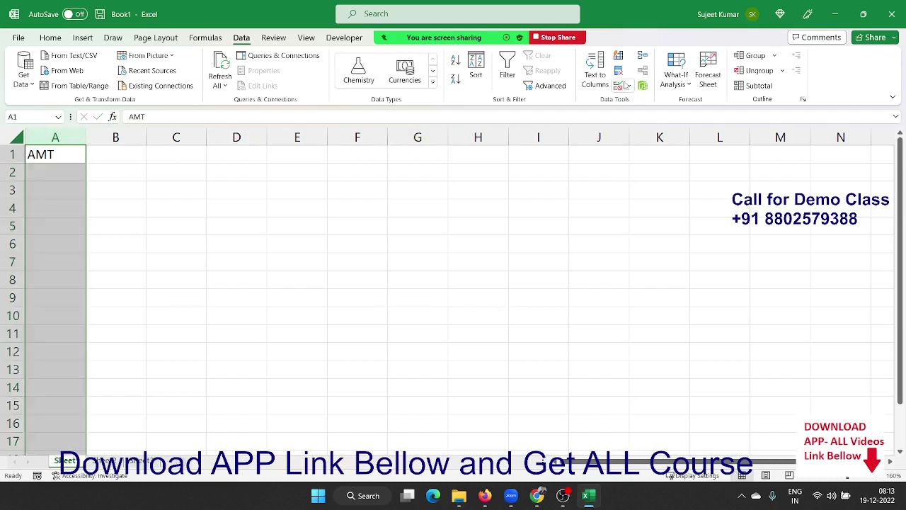
Step: Give column A a Whole number, greater than 0 validation rule, then move to A2
left_click(622, 88)
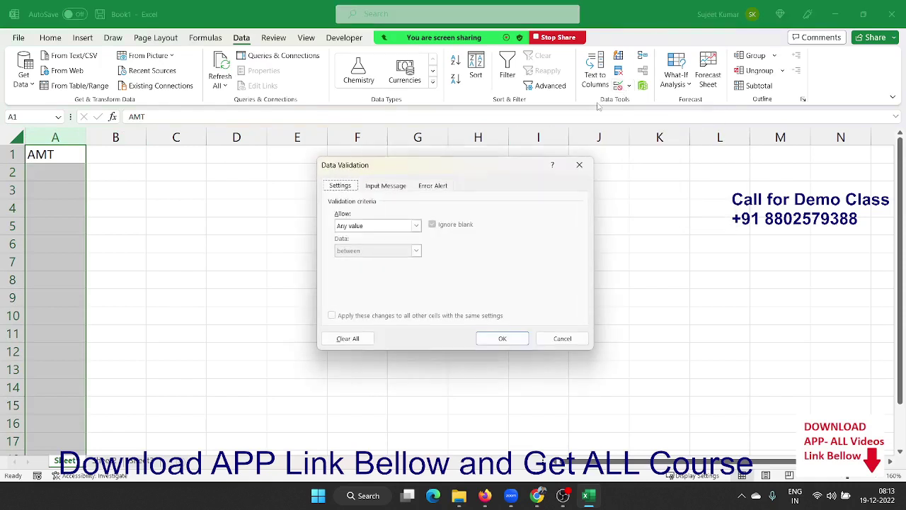
left_click(391, 225)
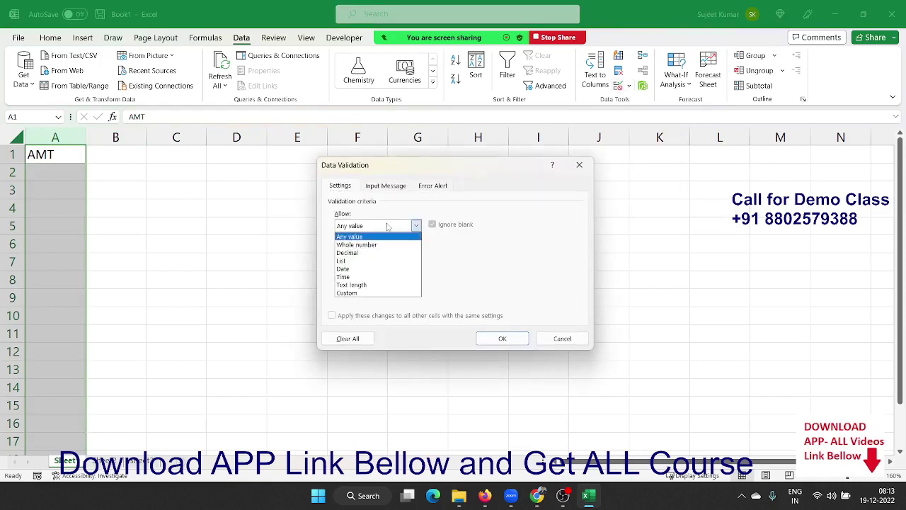
left_click(371, 245)
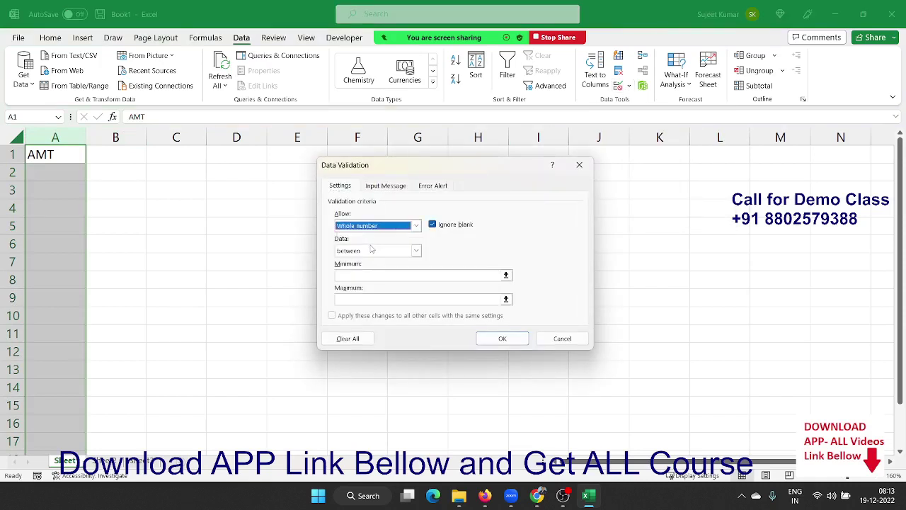
left_click(416, 251)
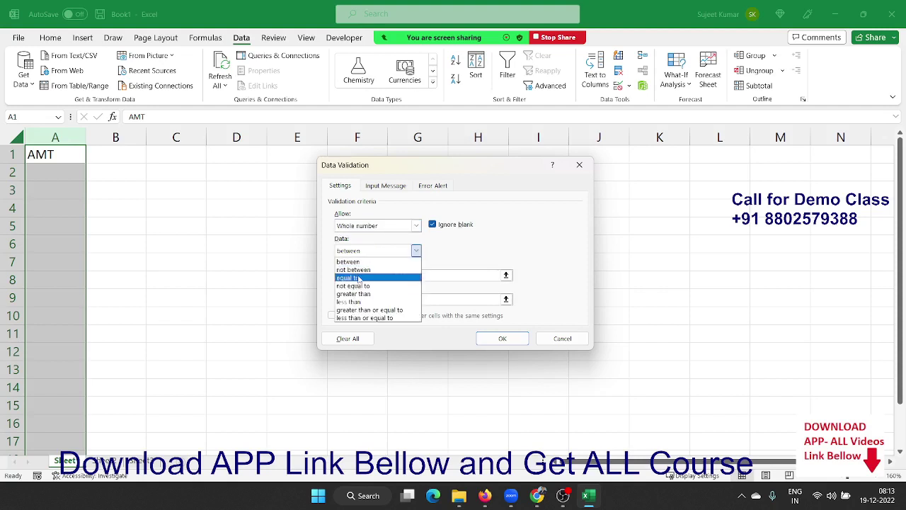
left_click(361, 296)
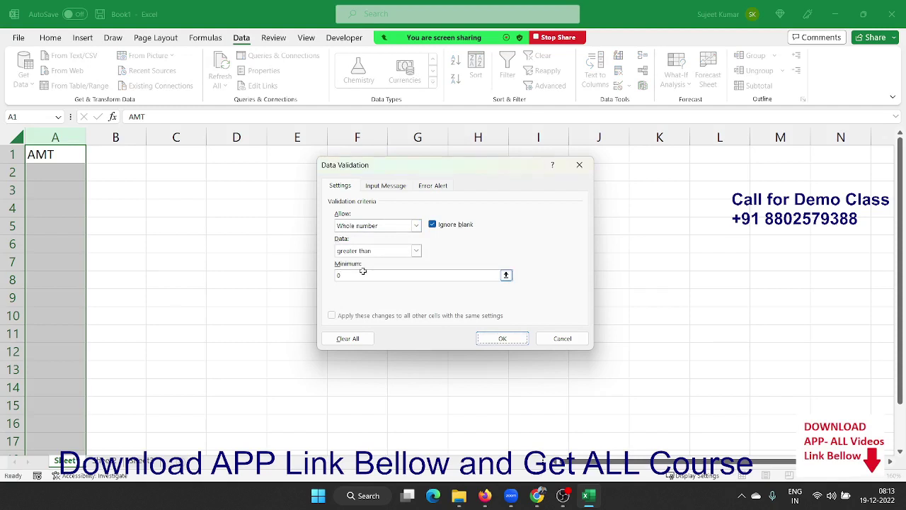
key("Return")
key("Up")
key("Down")
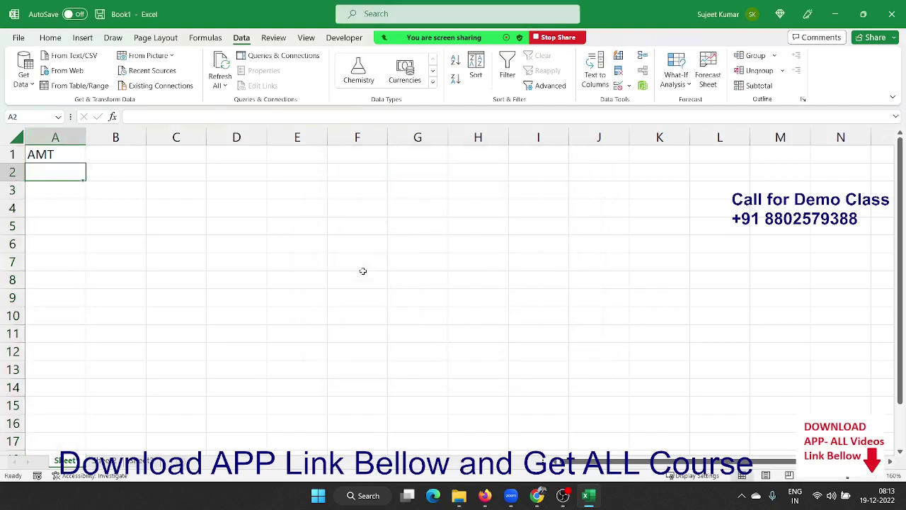
Step: Test the rule with the text ASDAS, cancel it, and enter 542 in A2
type("ASDAS")
key("Return")
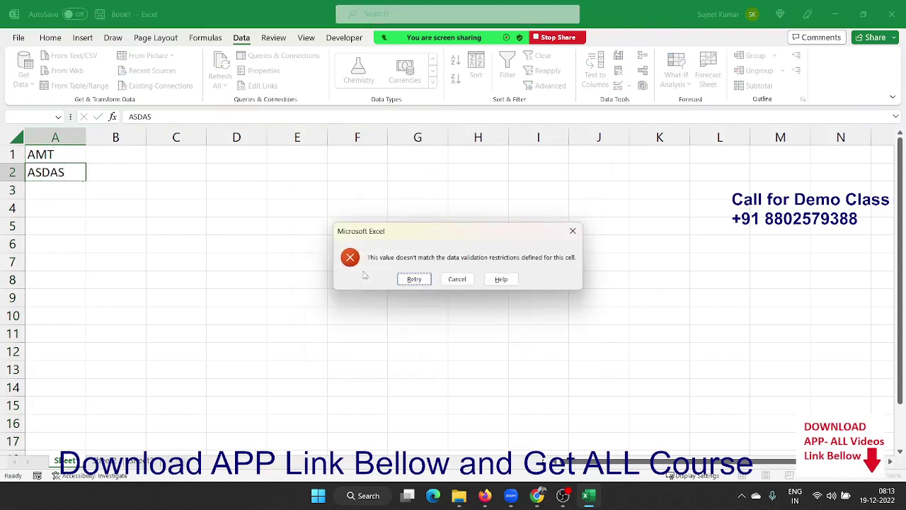
key("Escape")
type("5")
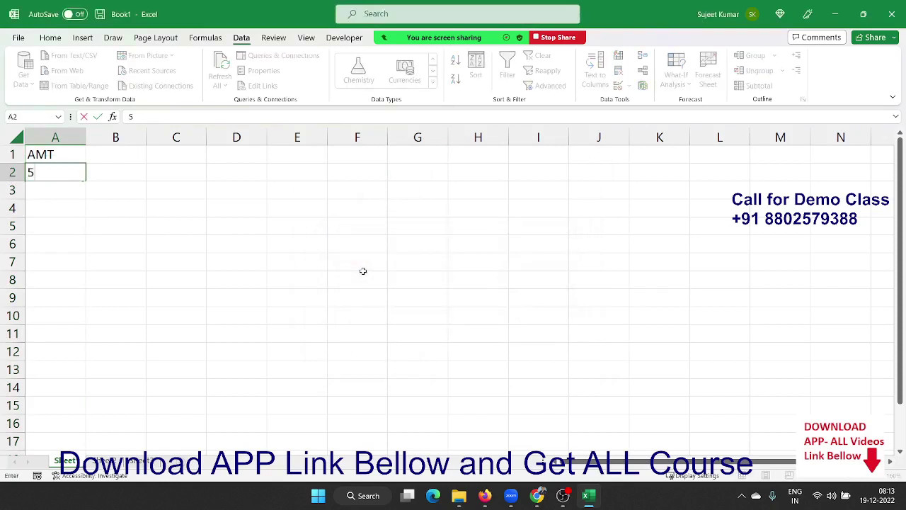
type("42")
key("Return")
Step: Confirm 562.366 and -82 are both rejected, then move to B1
type("56")
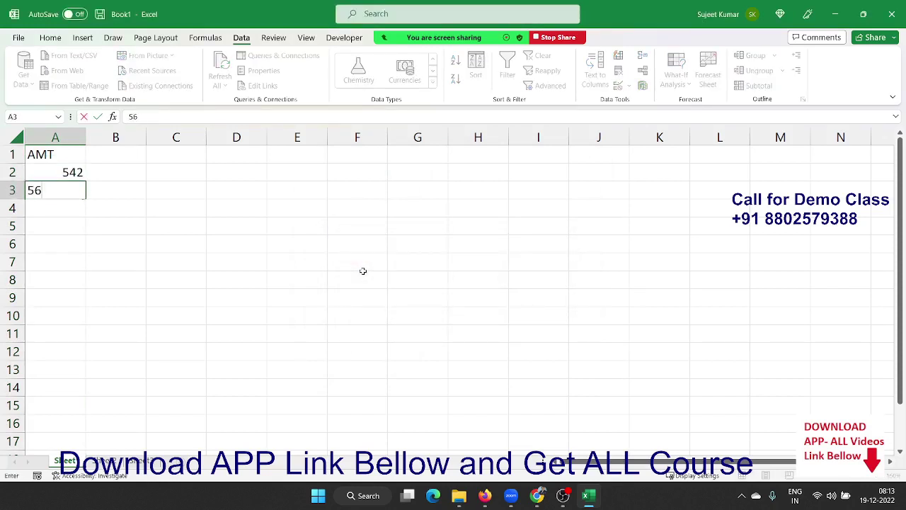
type("2.366")
key("Return")
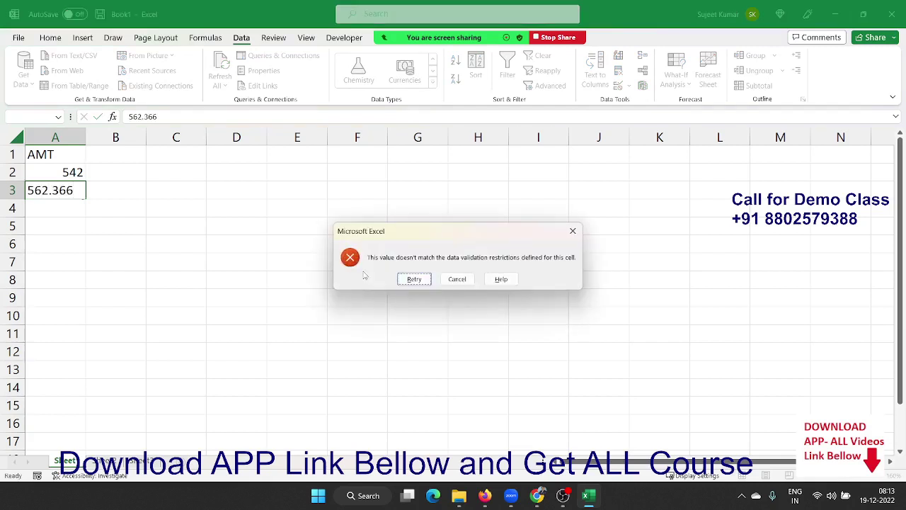
key("Escape")
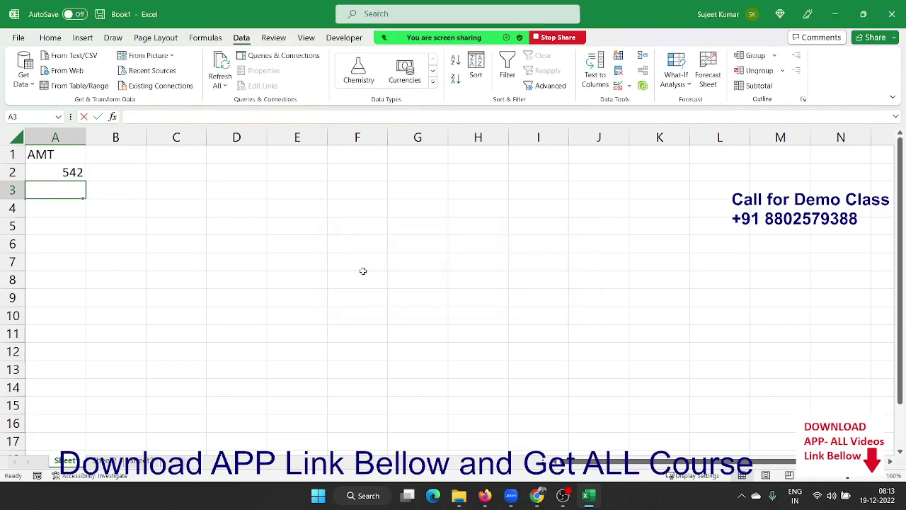
type("-82")
key("Return")
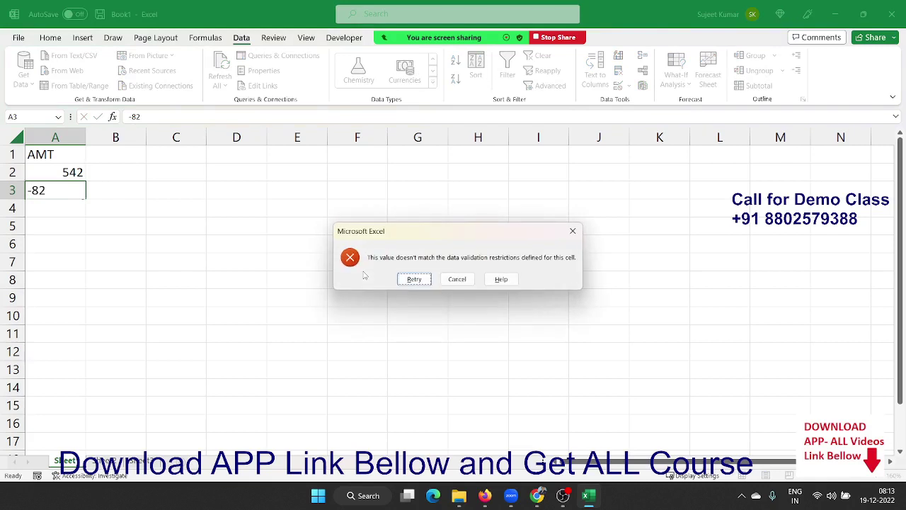
key("Escape")
key("Right")
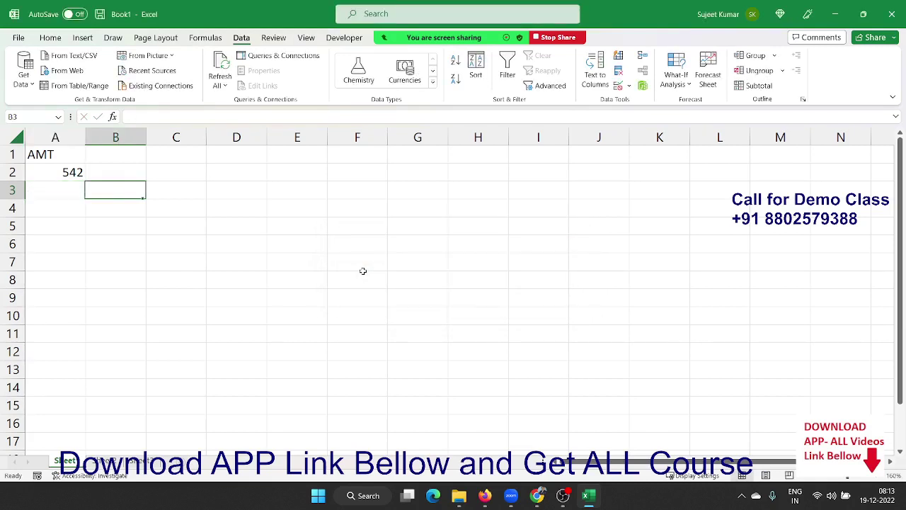
key("Up")
key("Up")
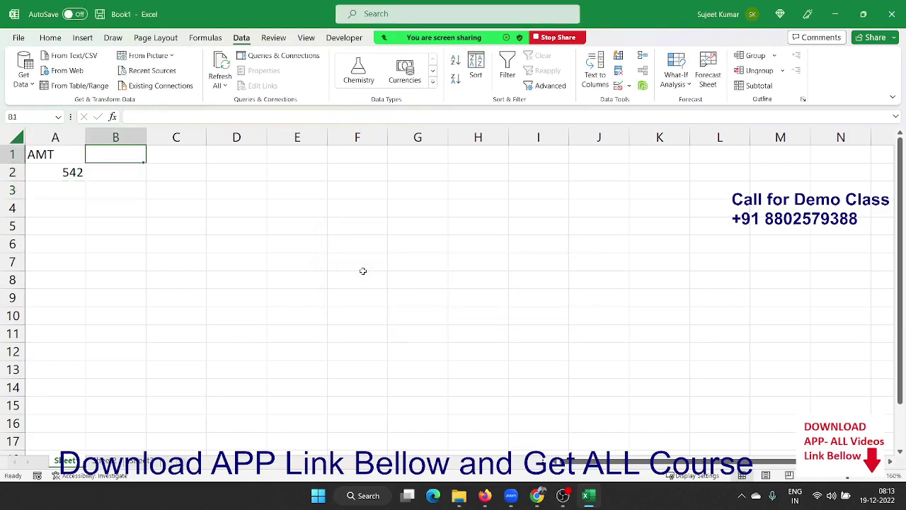
Step: Enter the heading MRP in B1 and select all of column B
type("mr")
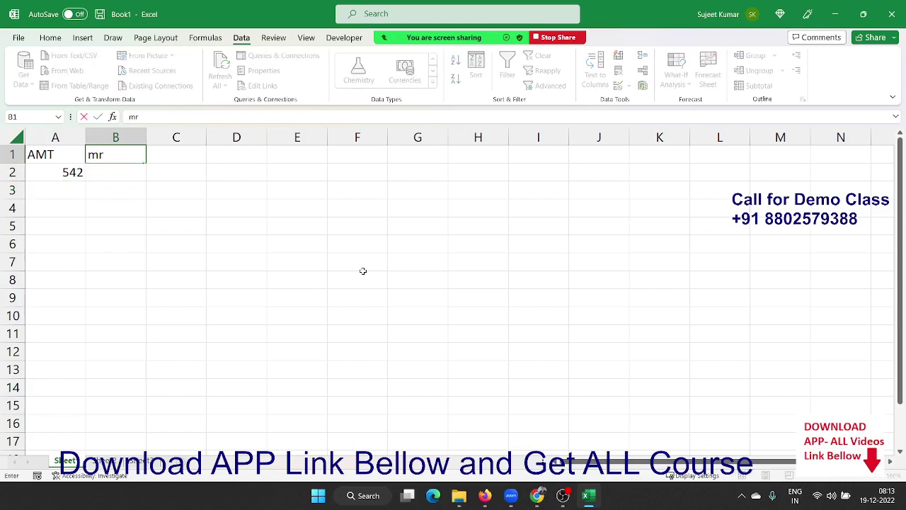
key("BackSpace")
key("BackSpace")
type("M")
type("RP")
key("Return")
key("ctrl+space")
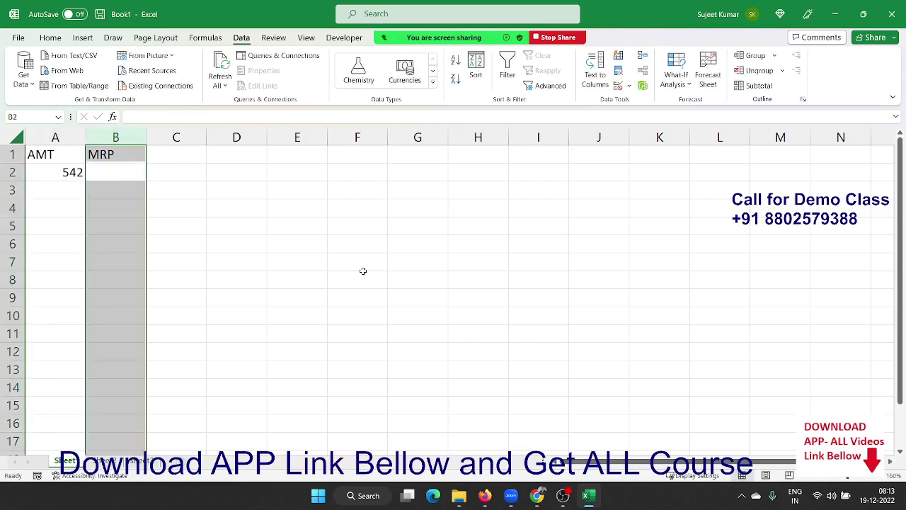
Step: Set column B's validation to Decimal, greater than, minimum 0
left_click(617, 86)
left_click(377, 226)
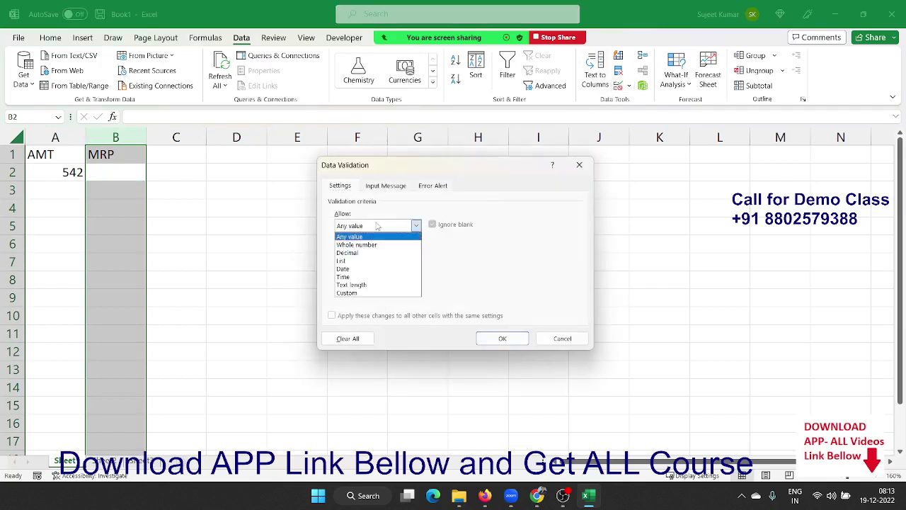
left_click(357, 253)
left_click(360, 253)
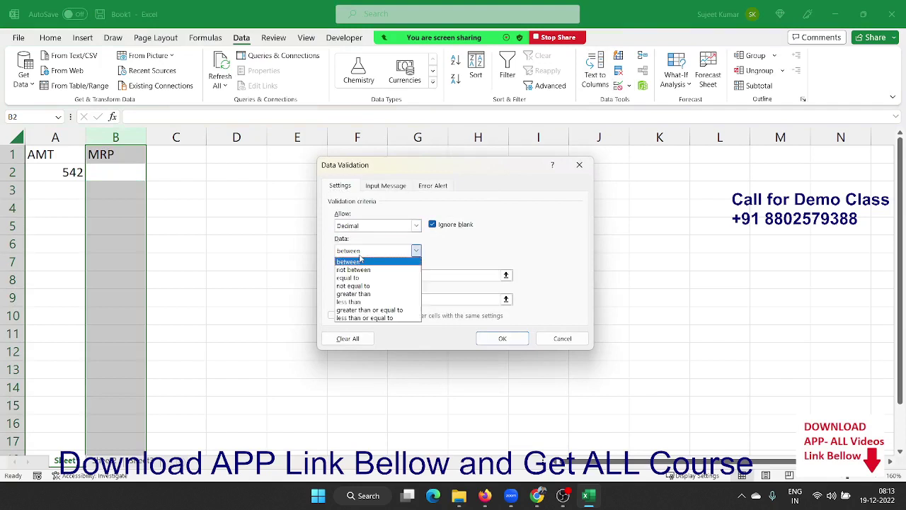
left_click(351, 278)
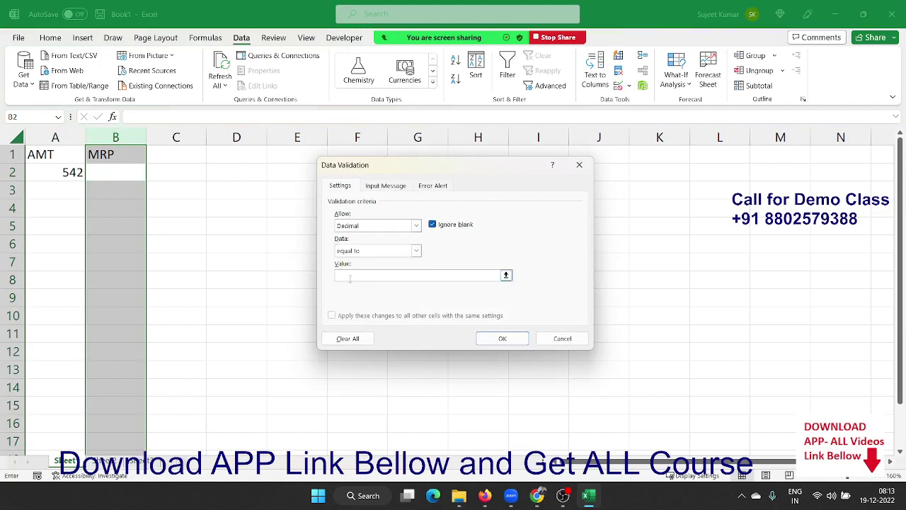
left_click(347, 251)
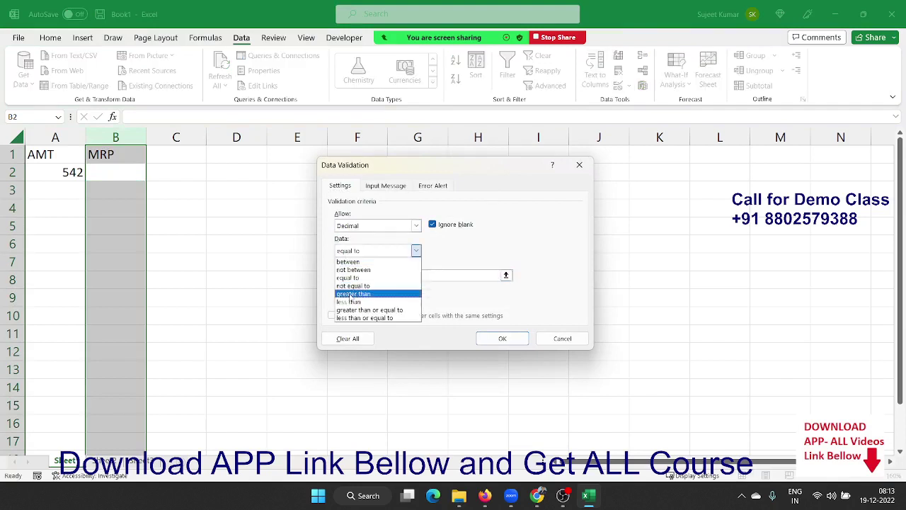
left_click(350, 295)
type("0")
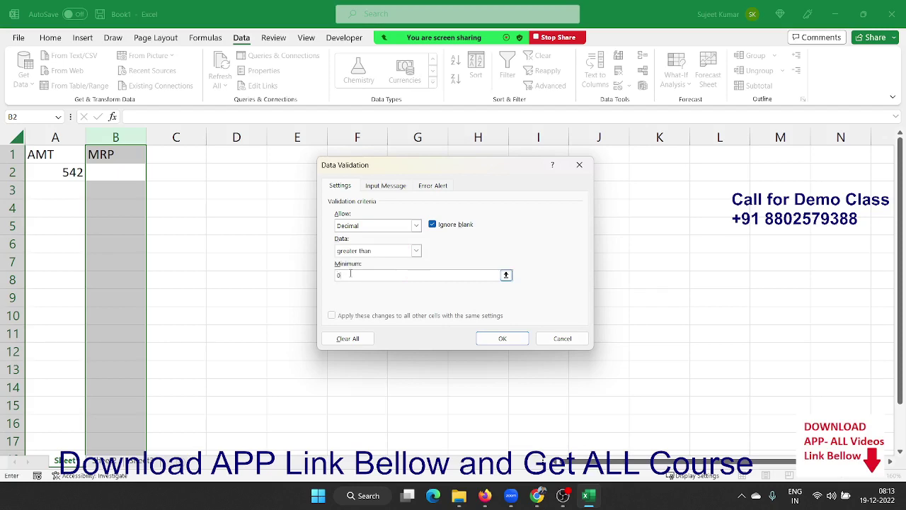
Step: Apply the decimal rule to column B and confirm the text 'xas' is rejected in B3
key("Return")
key("Down")
type("xas")
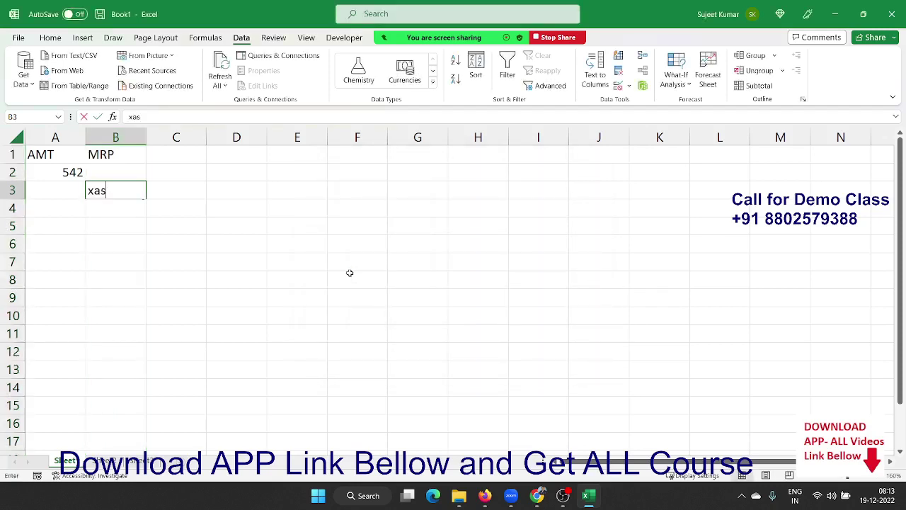
key("Return")
key("Escape")
Step: Enter 0.25 in B2 under MRP, then move to C1
key("Up")
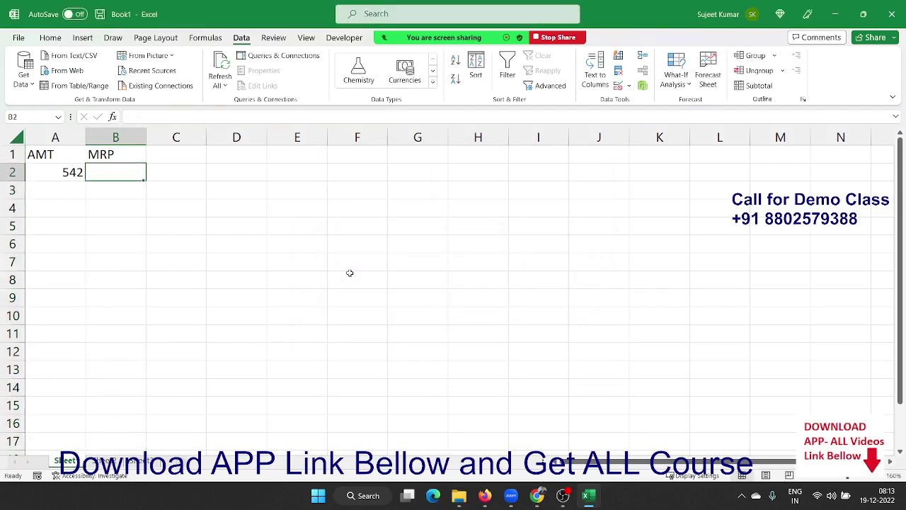
type("0")
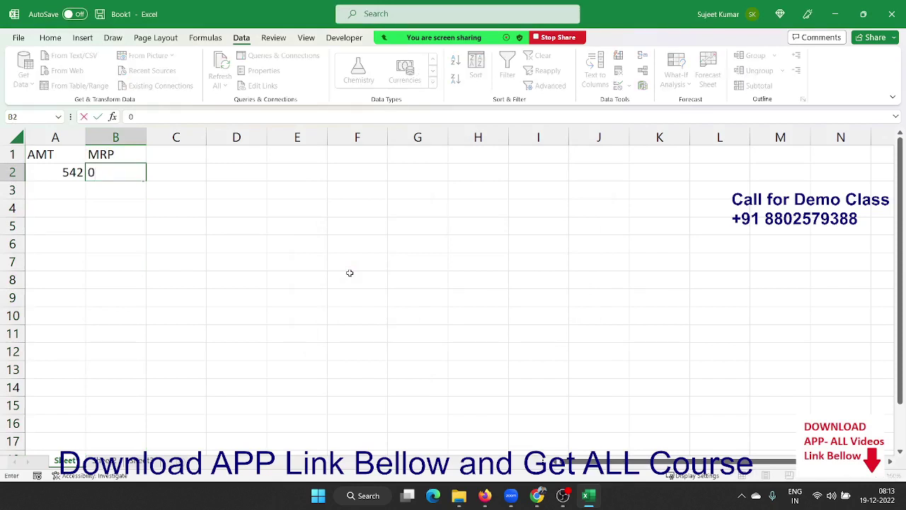
type(".25")
key("Return")
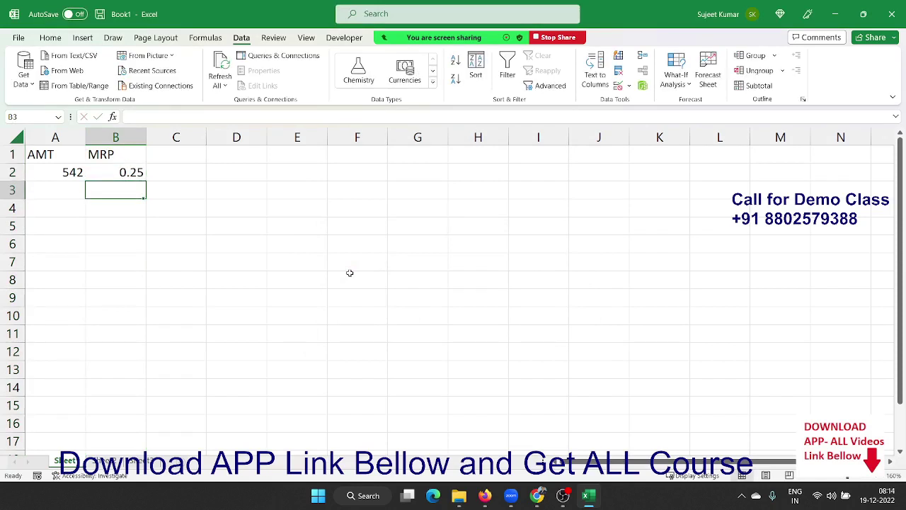
key("Up")
key("Up")
key("Right")
Step: Enter the heading City in C1 and move over to G1
type("C")
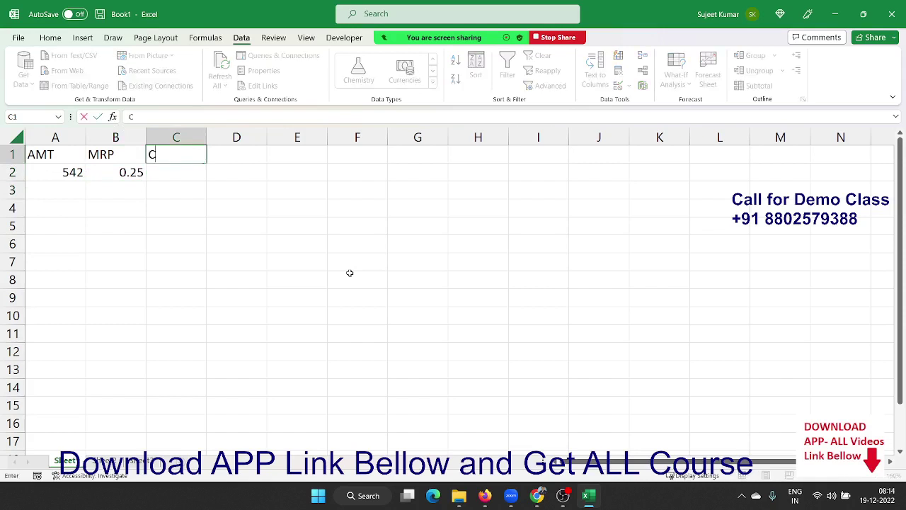
type("ity")
key("Return")
key("Right")
key("Right")
key("Up")
key("Right")
key("Right")
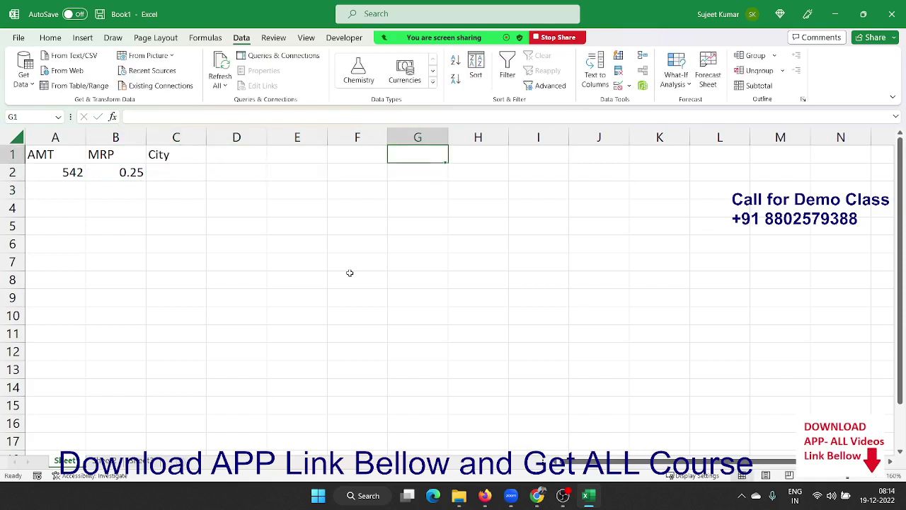
Step: Type Pune in G1 and autofill the cities down to Nagpur in G6
type("Pune")
key("Return")
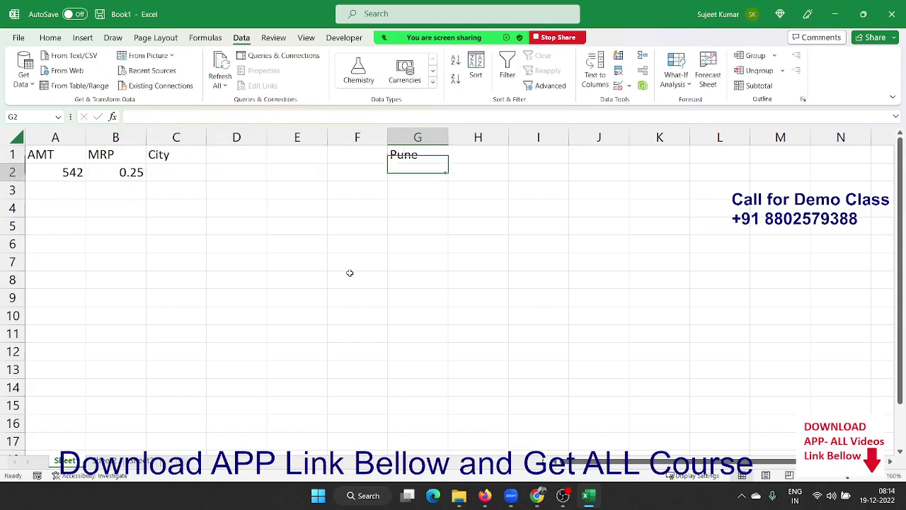
left_click(439, 154)
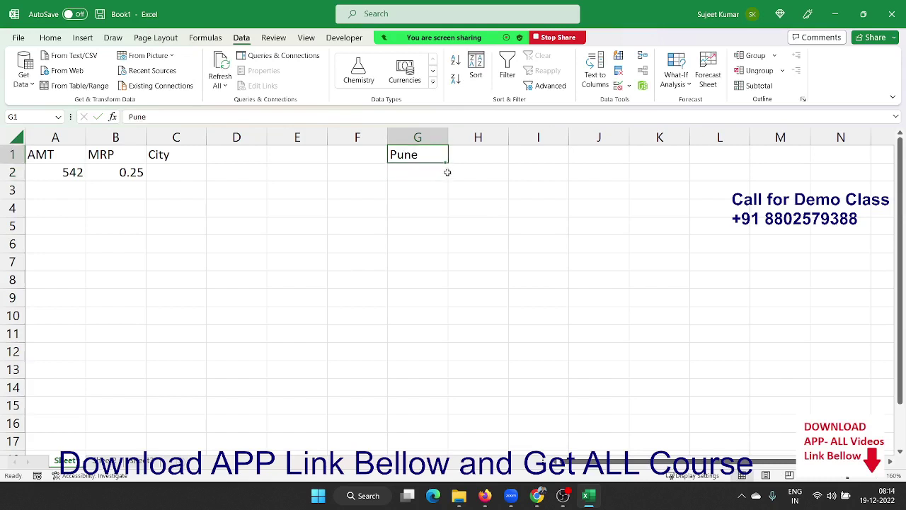
left_click_drag(444, 159, 446, 246)
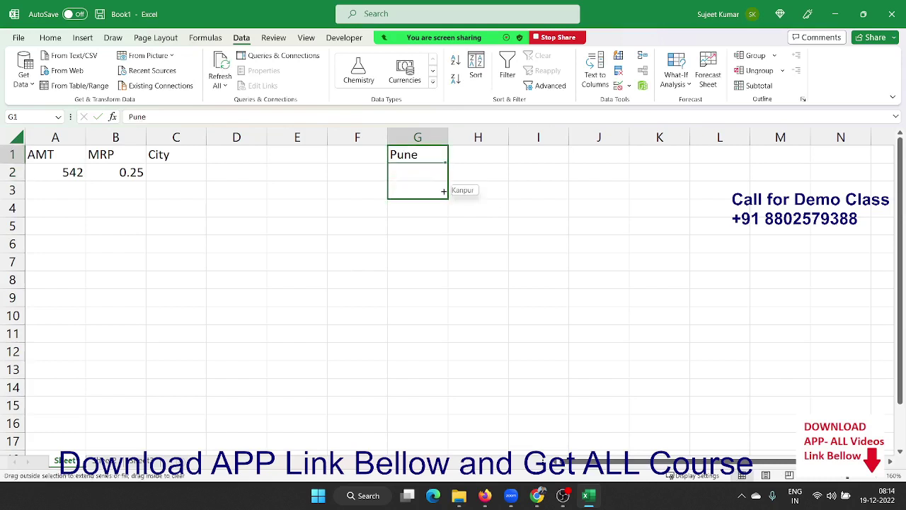
left_click(156, 175)
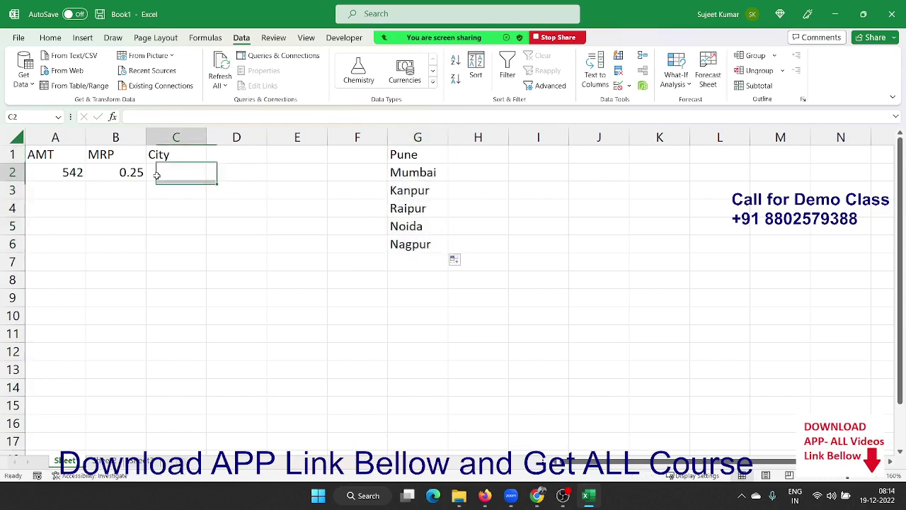
Step: Give C2 down to the column's end a List validation sourced from =$G$1:$G$6
key("ctrl+shift+Down")
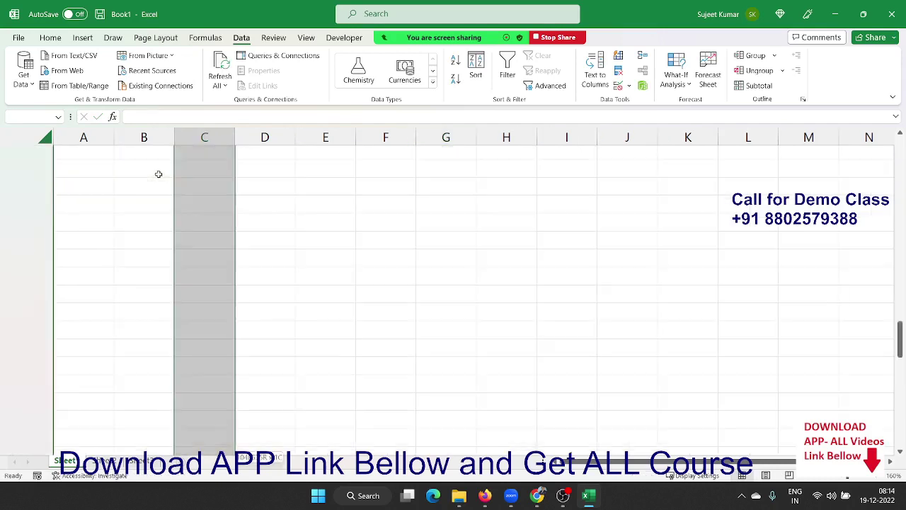
left_click(618, 85)
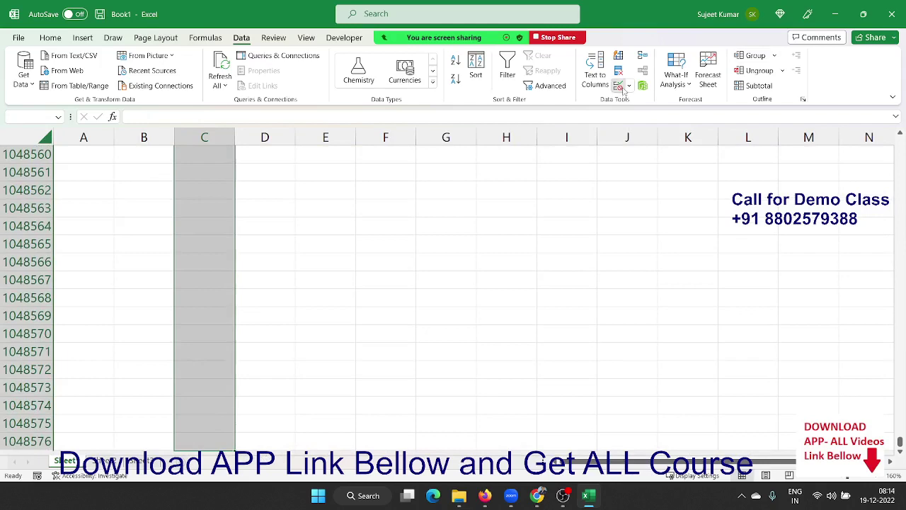
left_click(417, 225)
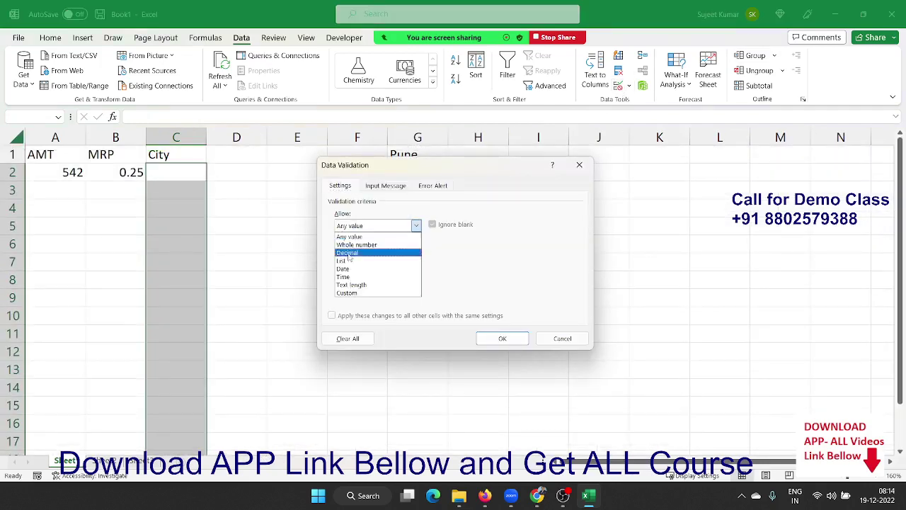
left_click(354, 258)
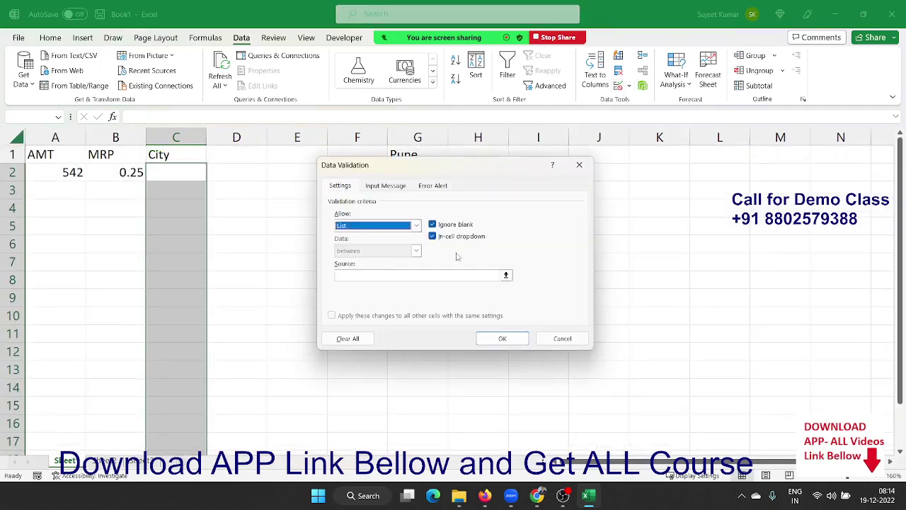
left_click(505, 276)
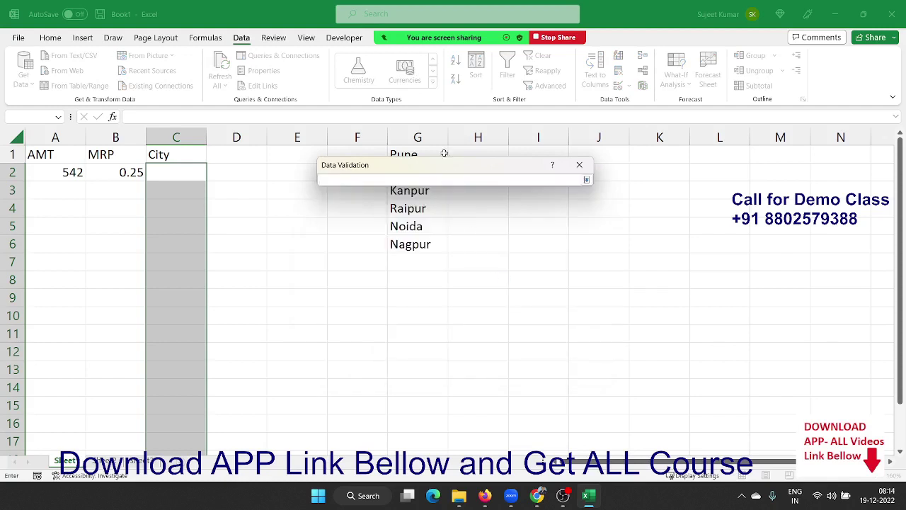
left_click_drag(475, 169, 442, 349)
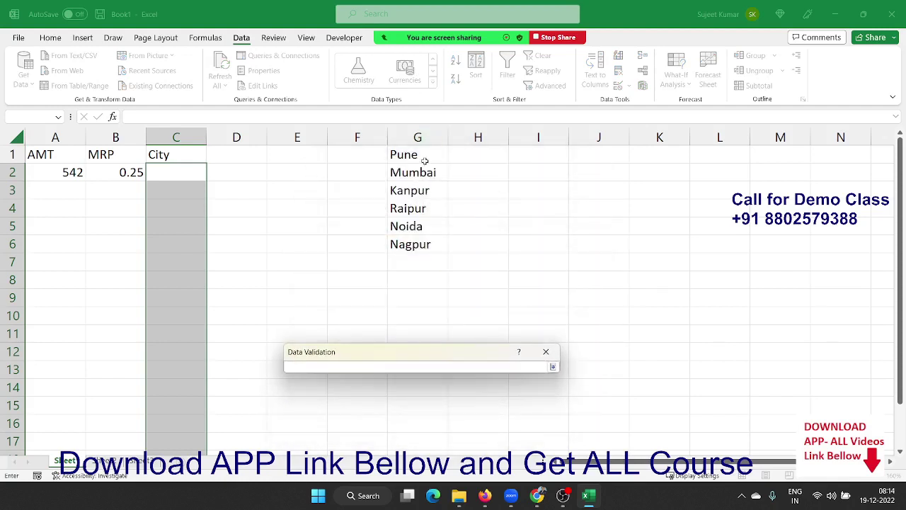
left_click_drag(423, 157, 418, 245)
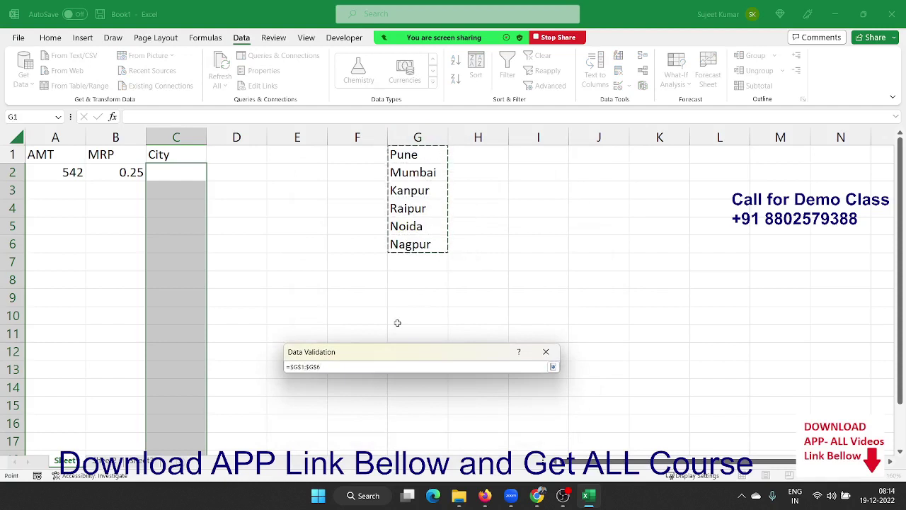
Step: Apply the city list rule and pick Kanpur from C2's dropdown
key("Return")
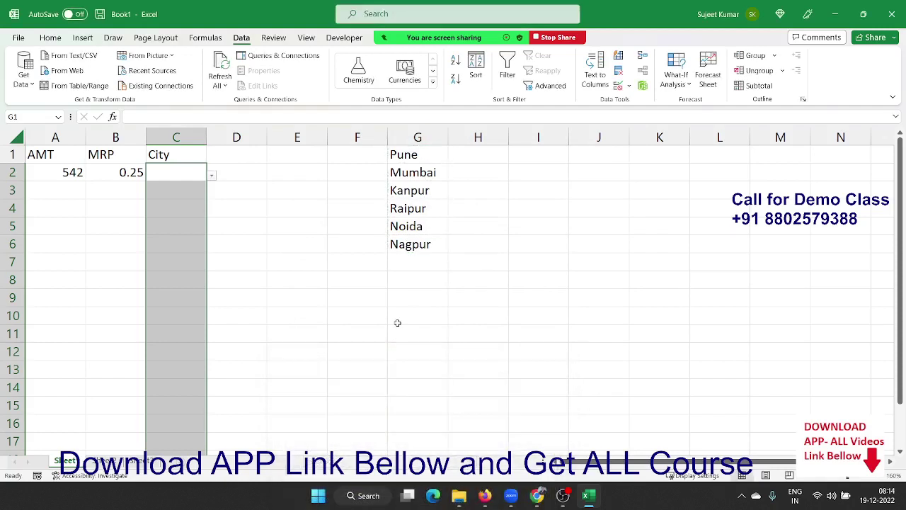
left_click(165, 176)
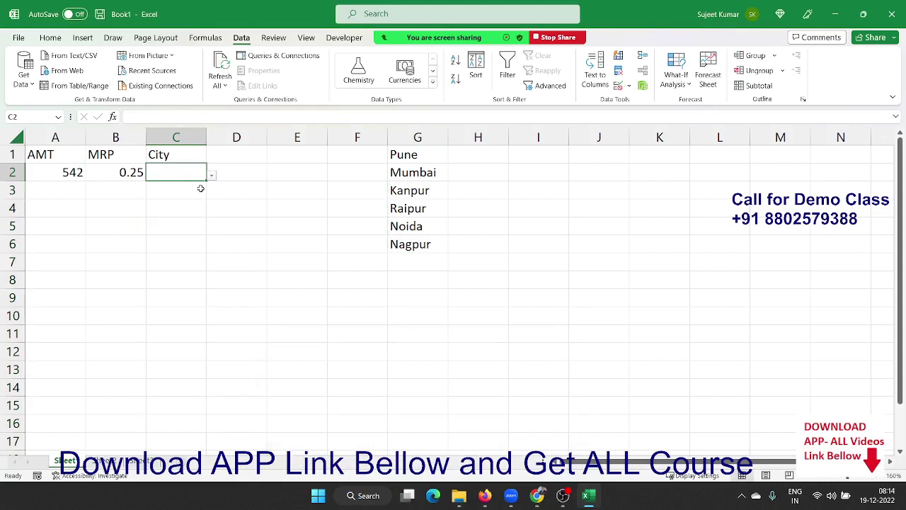
left_click(212, 175)
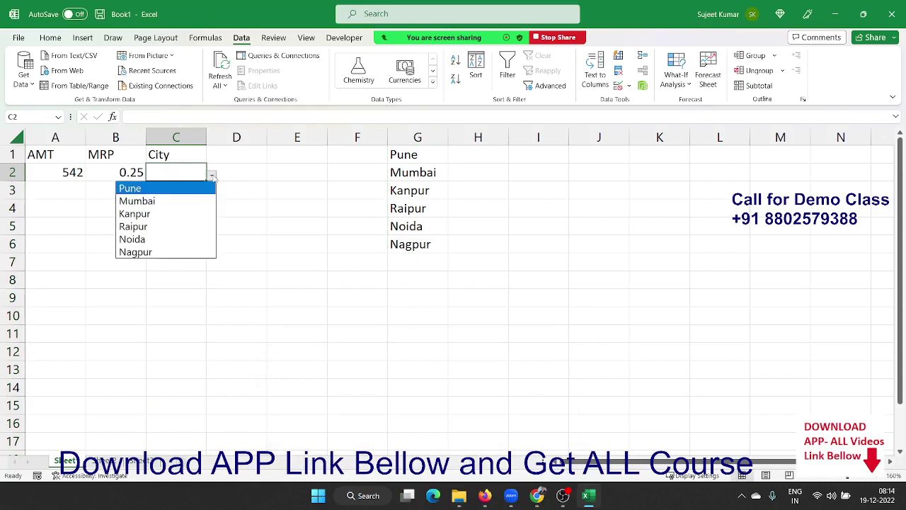
left_click(178, 212)
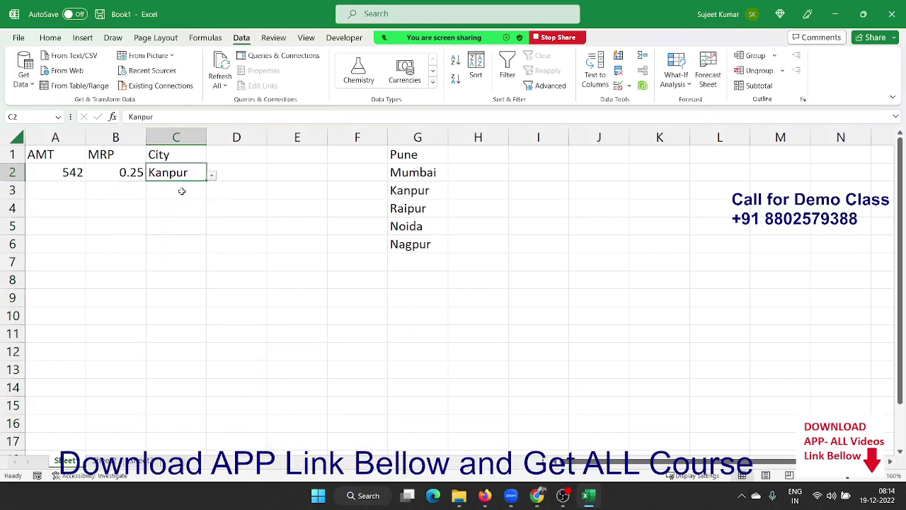
left_click(234, 152)
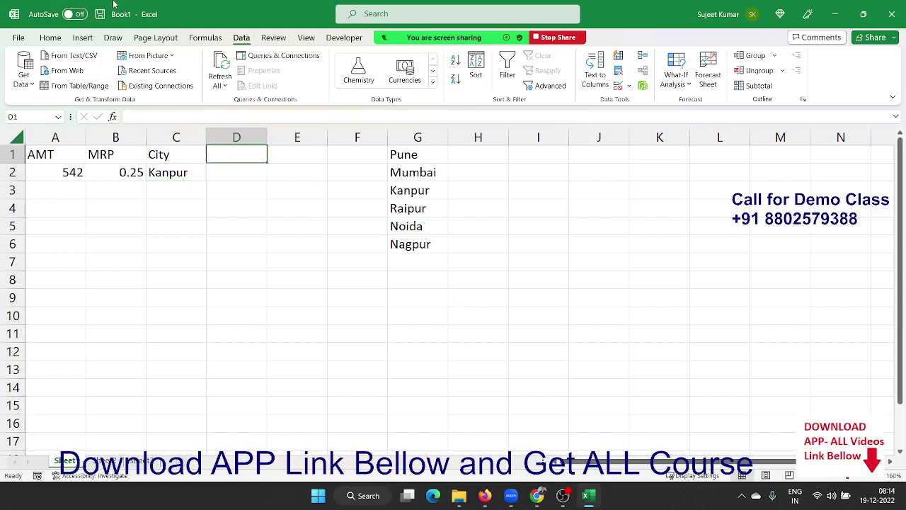
mouse_move(473, 6)
Step: Enter the heading Q in D1 and select D2 through D12
type("Q")
key("Return")
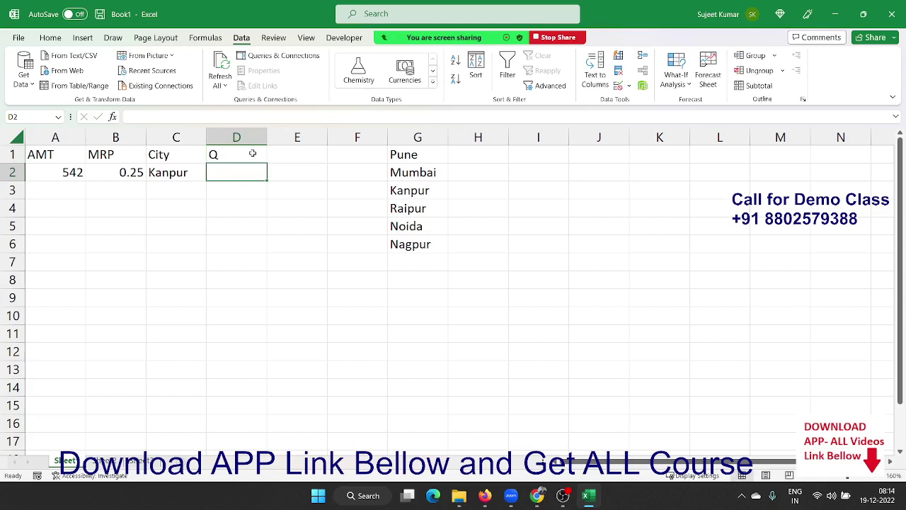
key("shift+Down")
key("shift+Down")
key("shift+Down")
key("shift+Down")
key("shift+Down")
key("shift+Down")
key("shift+Down")
key("shift+Down")
key("shift+Down")
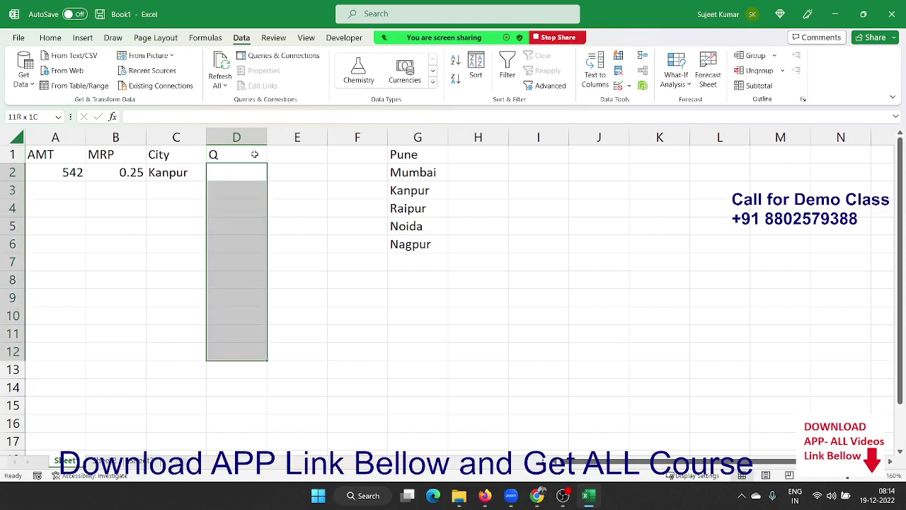
Step: Give D2:D12 a List validation of Q1,Q2,Q3,Q4 and check D2's dropdown
left_click(618, 85)
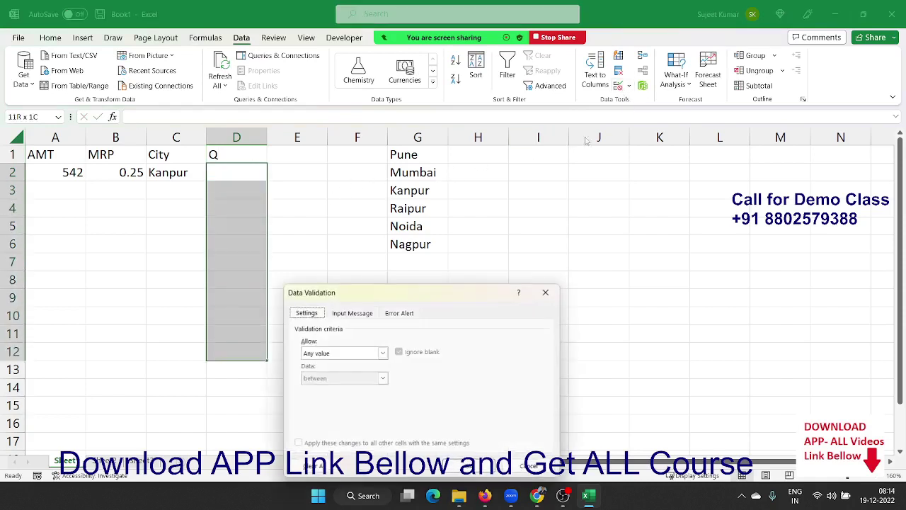
left_click(344, 354)
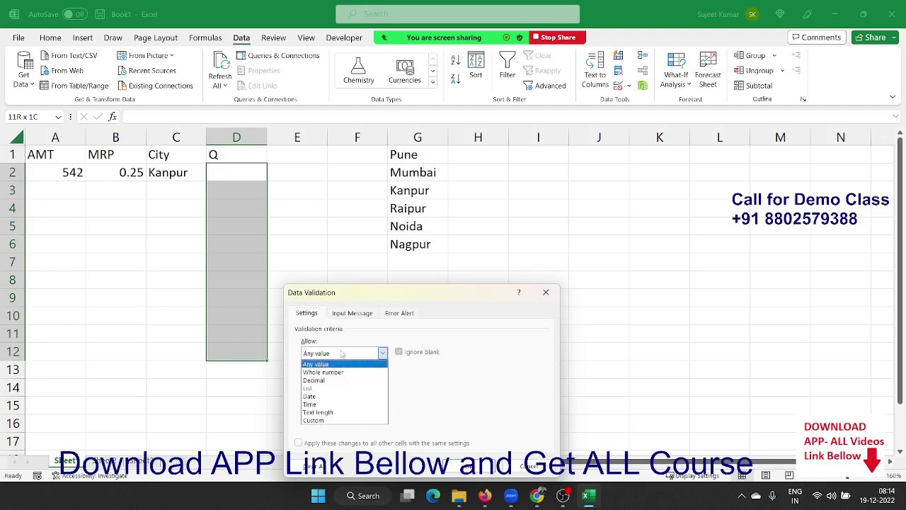
left_click(337, 388)
left_click_drag(369, 295, 614, 198)
left_click(589, 308)
type("Q1,Q2,Q3,Q4")
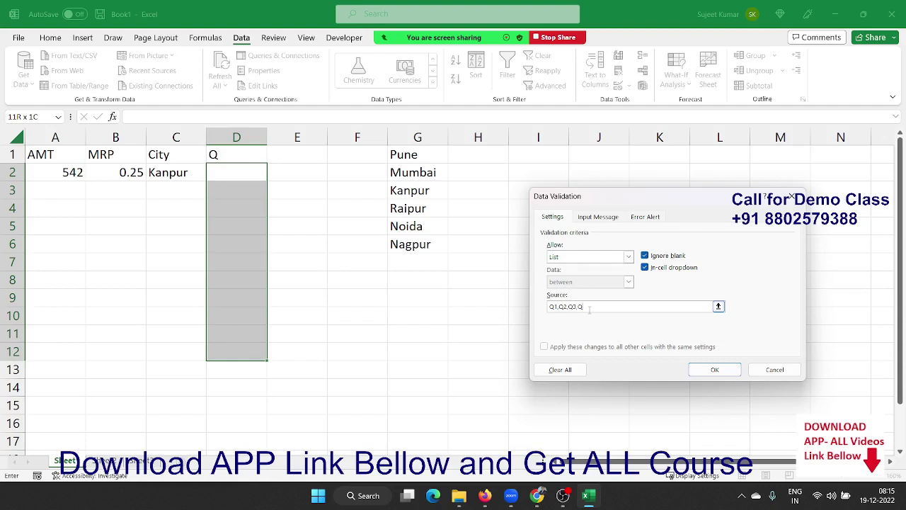
left_click(715, 369)
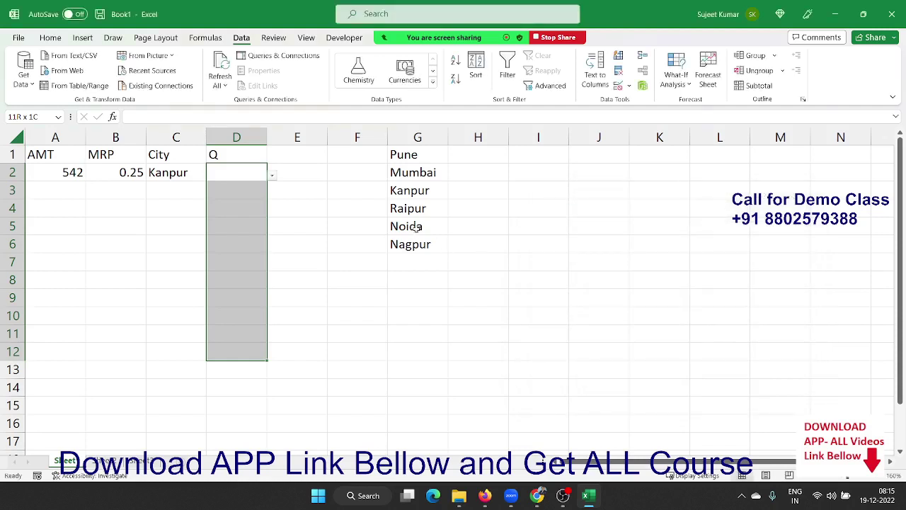
left_click(272, 175)
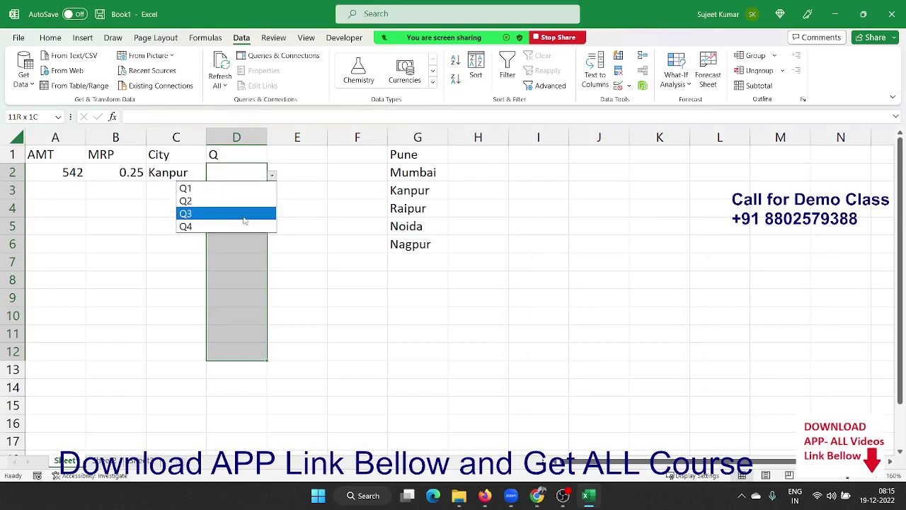
left_click(315, 190)
left_click(292, 151)
type("M")
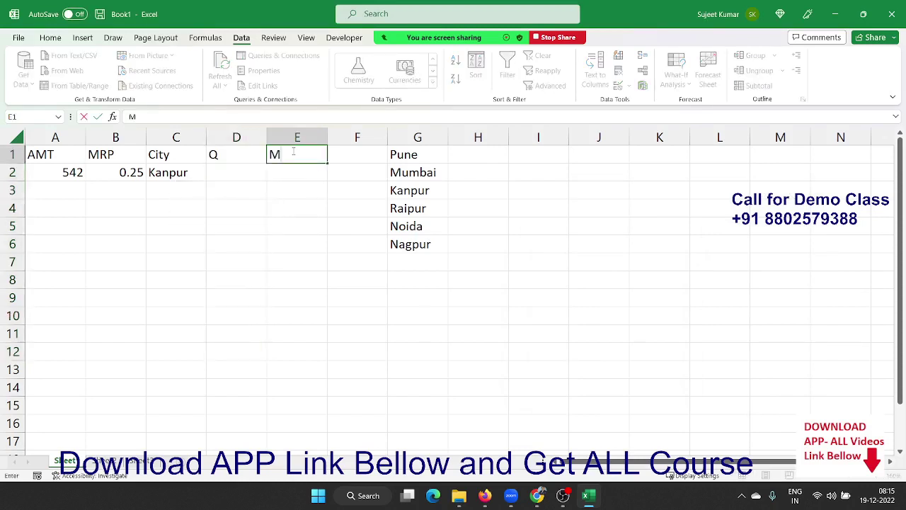
type("obile")
key("Return")
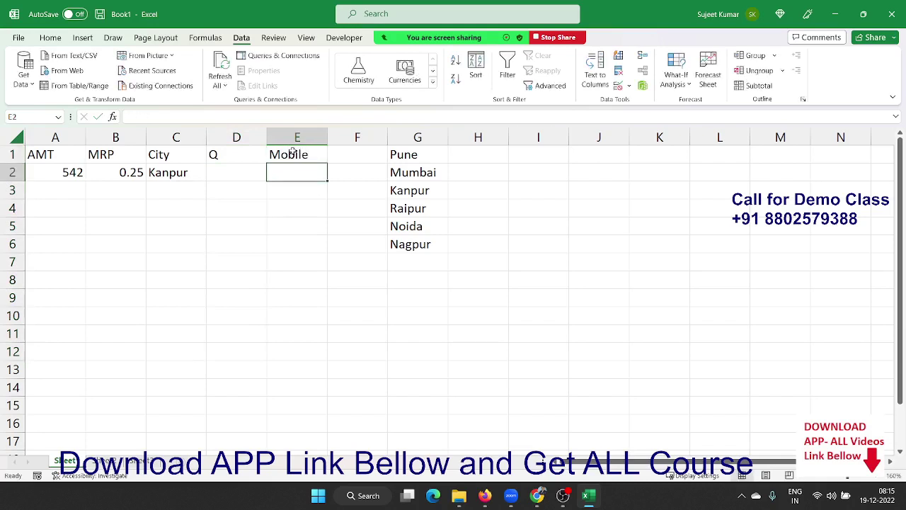
key("shift+Down")
key("shift+Down")
key("shift+Down")
key("shift+Down")
key("shift+Down")
key("shift+Down")
key("shift+Down")
key("shift+Down")
key("shift+Down")
key("shift+Down")
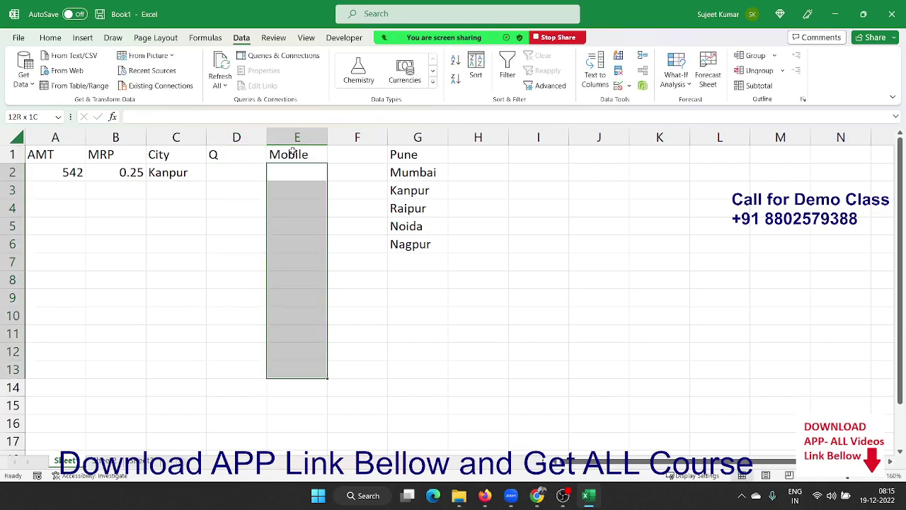
left_click(618, 85)
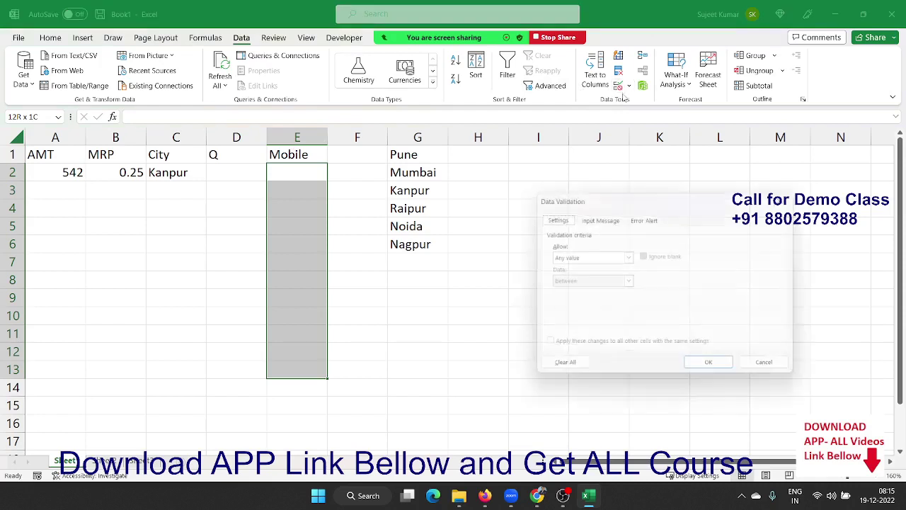
left_click(595, 257)
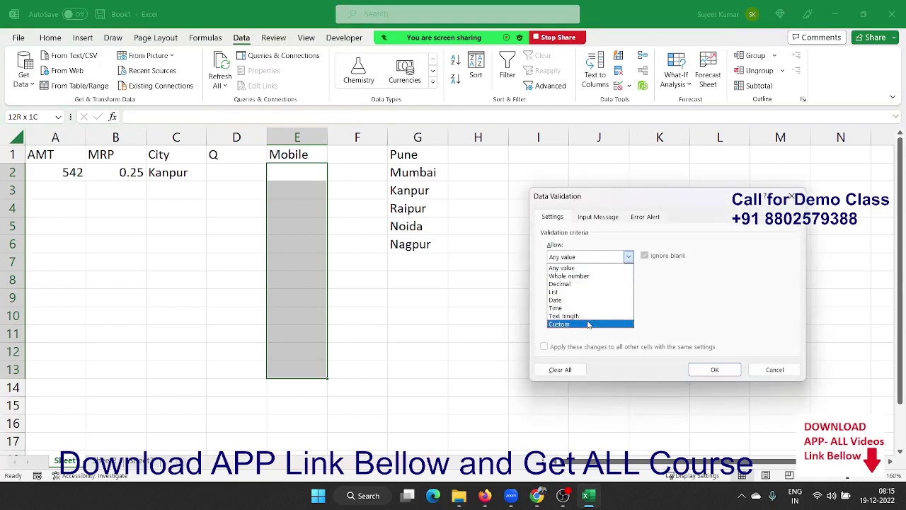
left_click(588, 316)
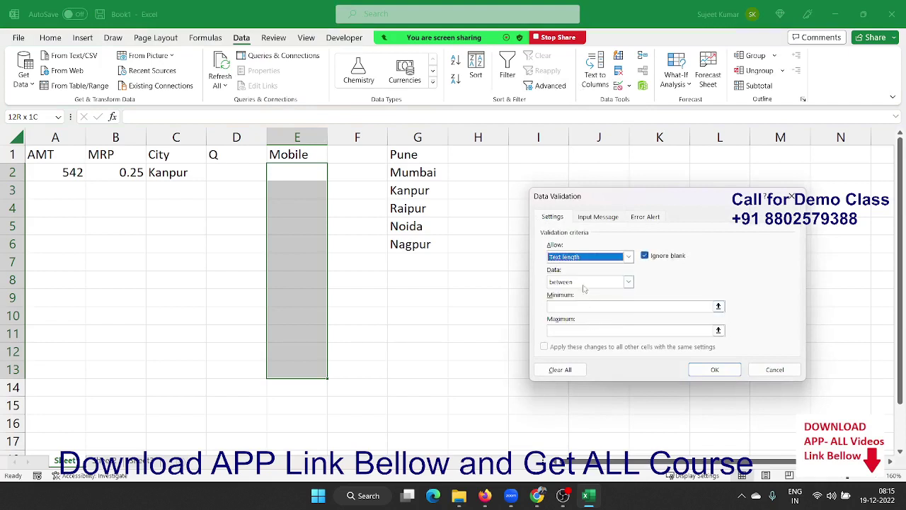
left_click(587, 281)
left_click(582, 309)
type("10")
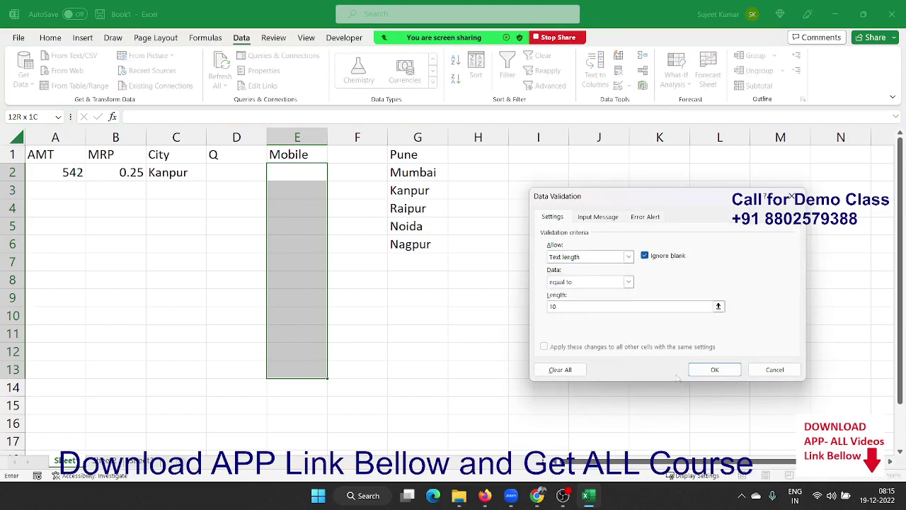
left_click(706, 372)
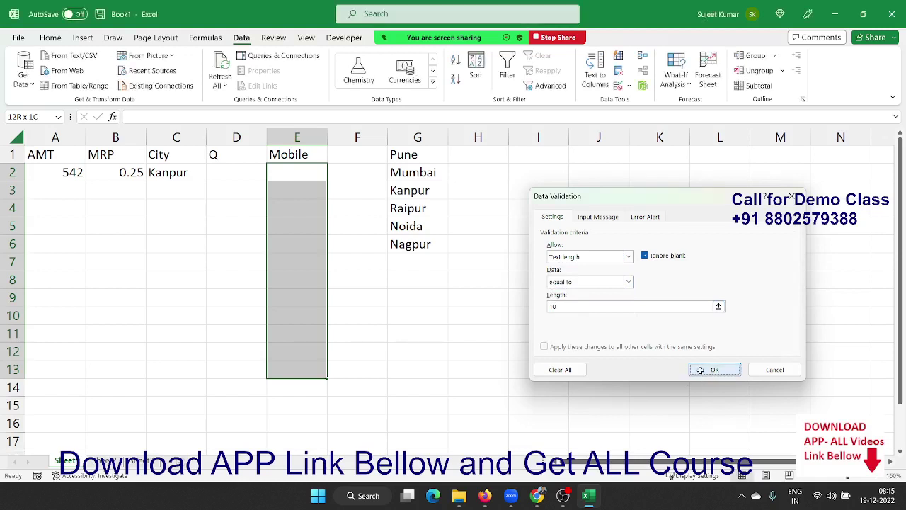
type("880")
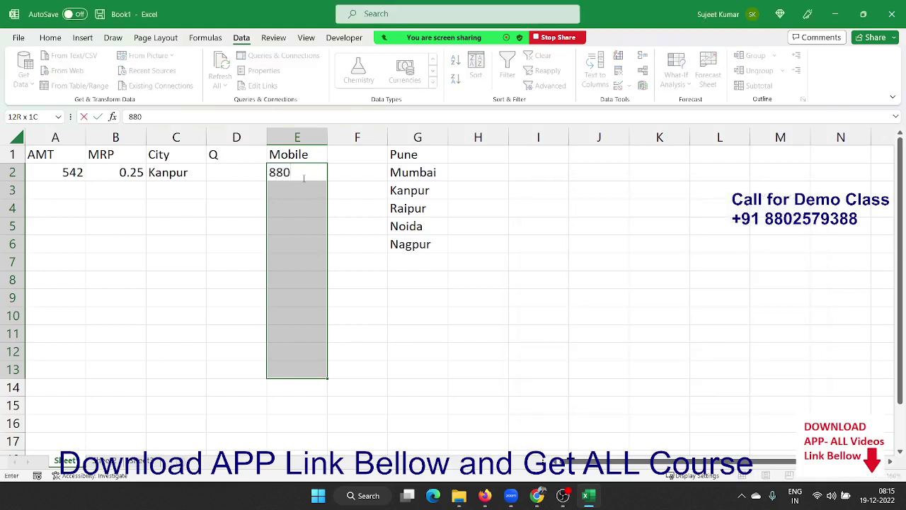
type("2579")
key("Return")
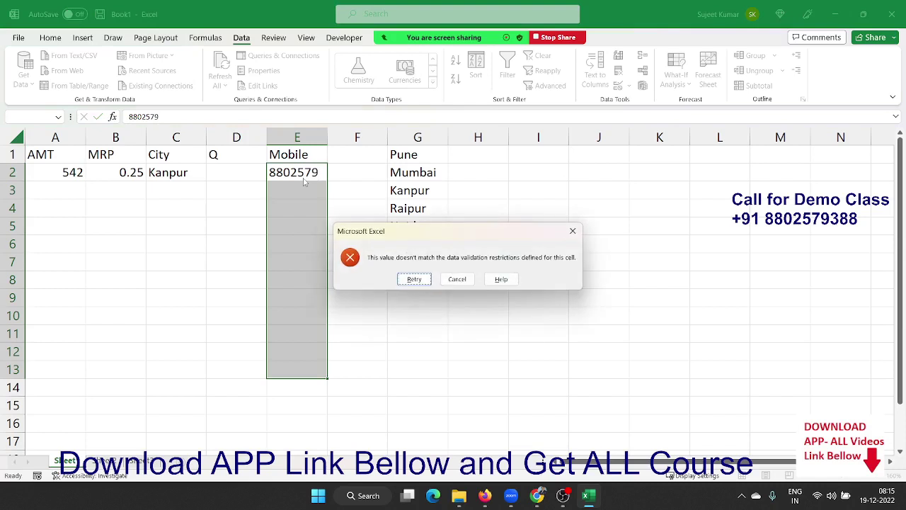
key("Escape")
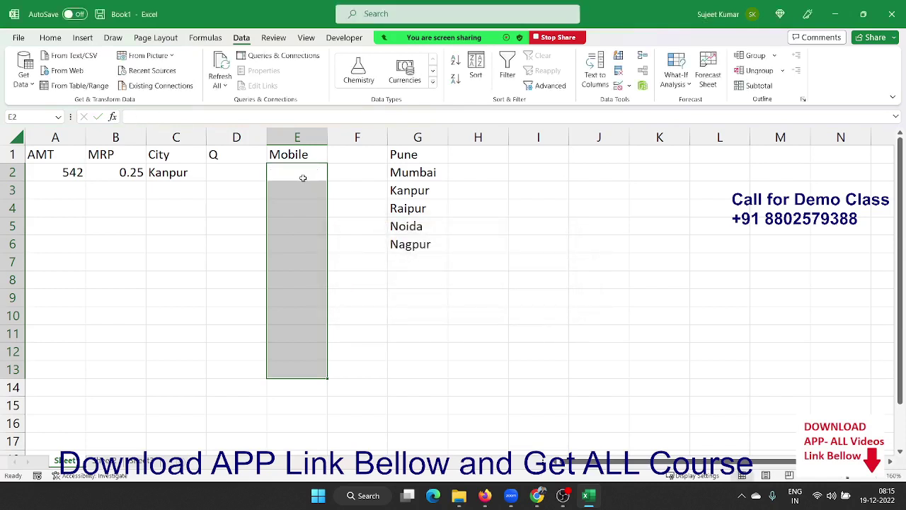
type("25")
key("Return")
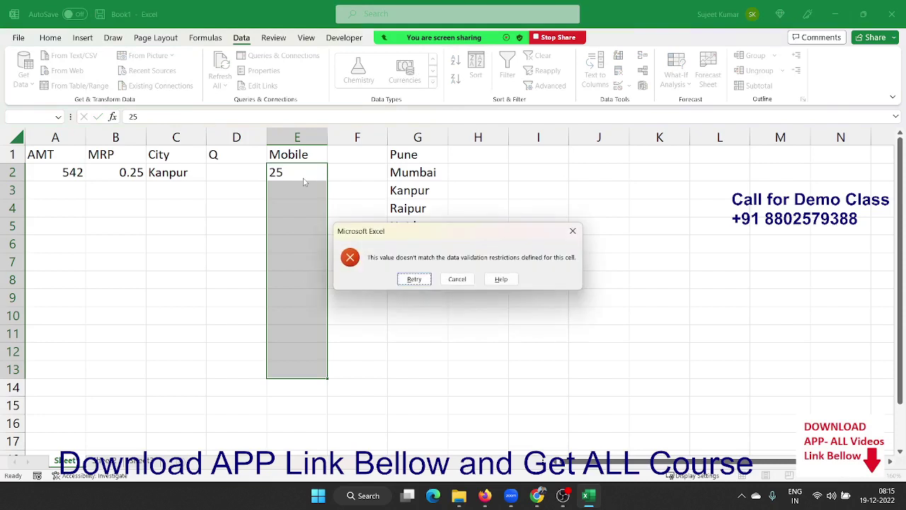
key("Escape")
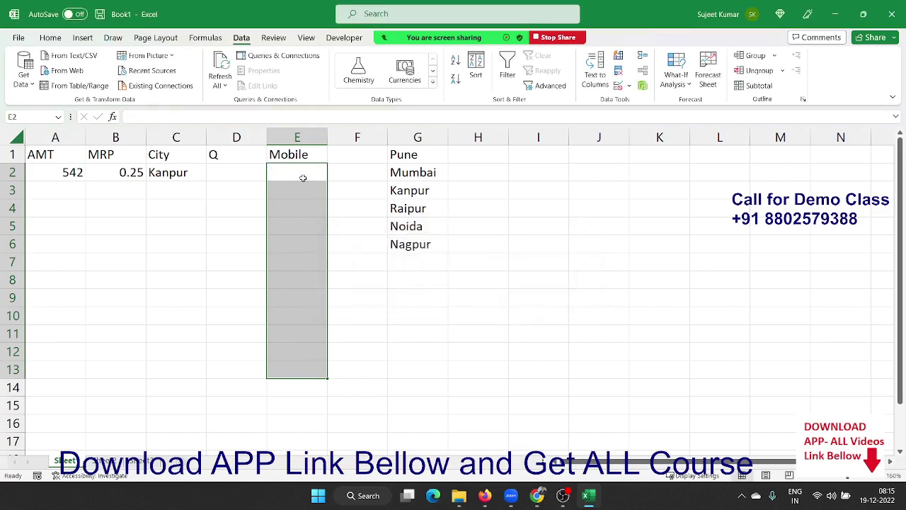
Step: Add the input message 'Enter Mobile Number' / 'Enter Only Number' to the Mobile cells
left_click(621, 89)
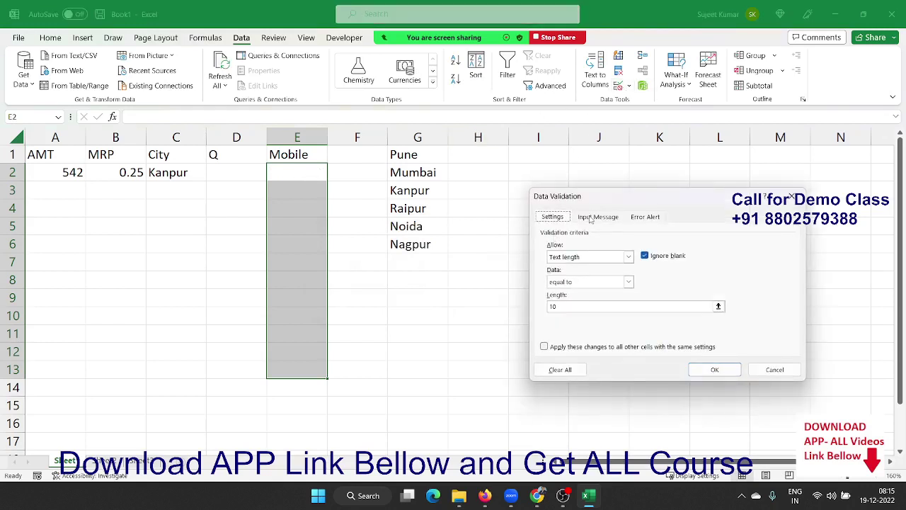
left_click(592, 219)
left_click(581, 274)
type("Enter Mob")
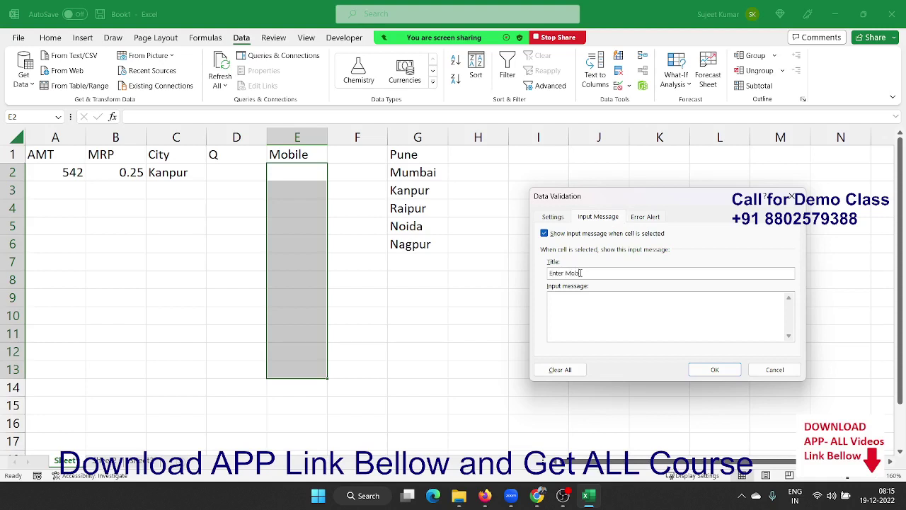
type("ile")
type("r Onl")
type("u")
key("BackSpace")
type("y")
type(" Number")
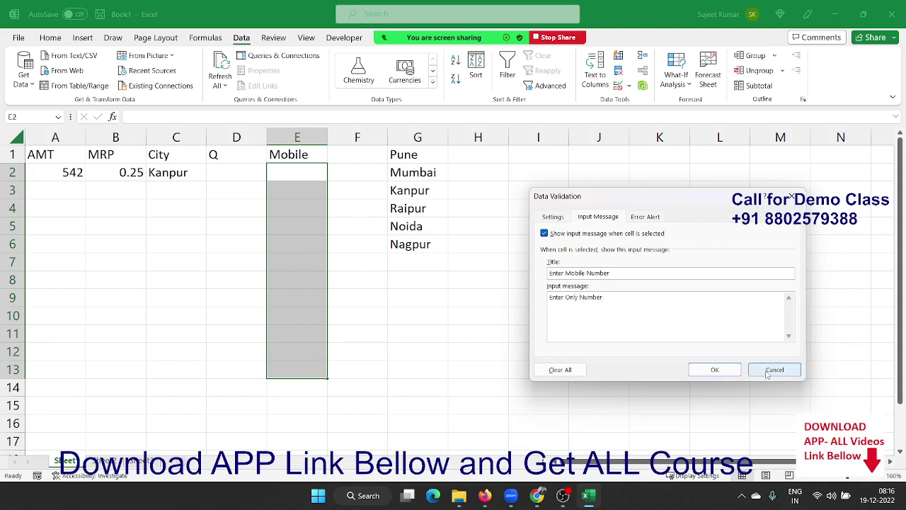
left_click(723, 369)
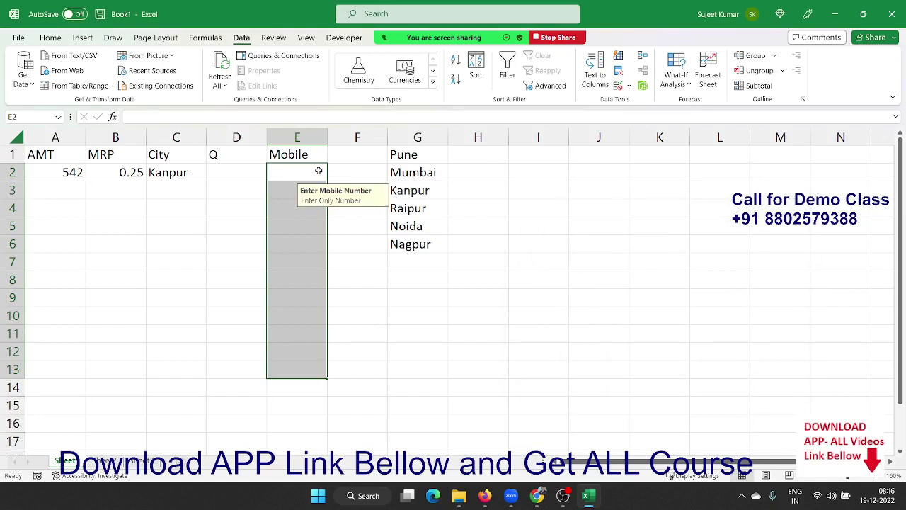
Step: Test E2 with 252 and cancel the rejected entry
type("252")
key("Return")
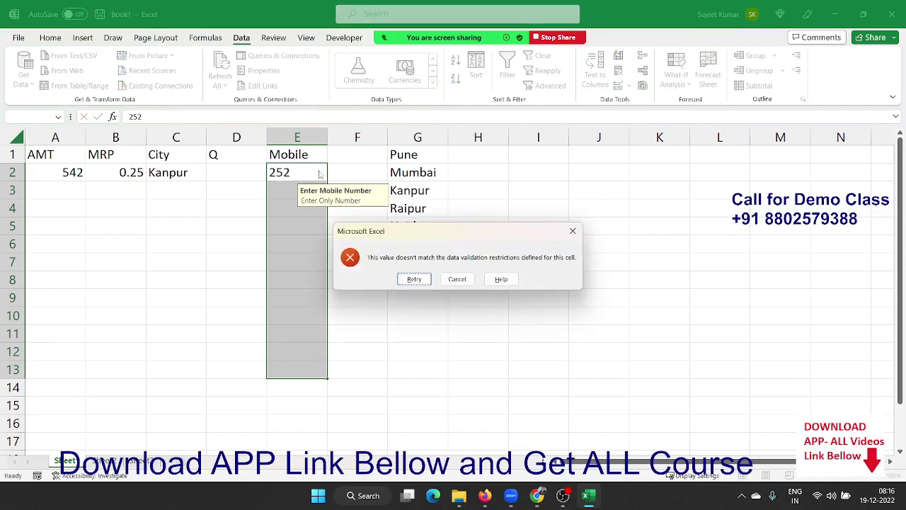
key("Escape")
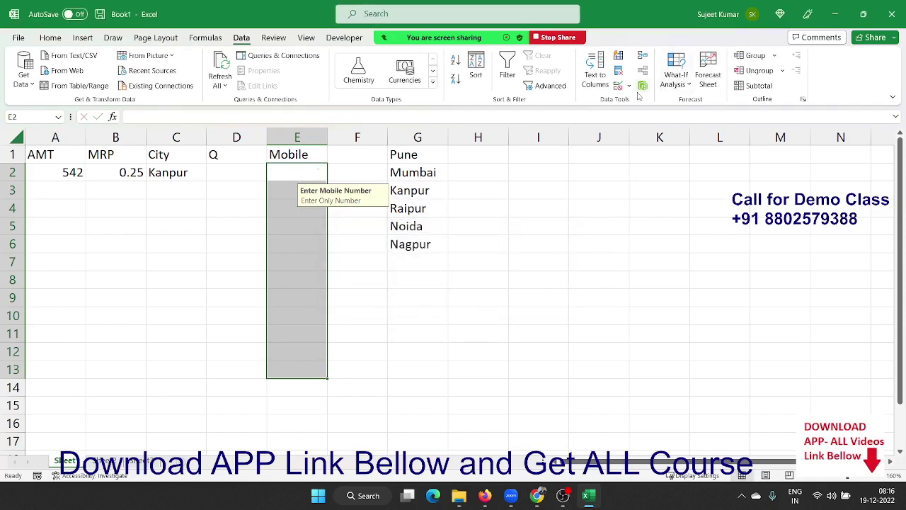
Step: Give the Mobile validation an error alert titled 'Wrong Mobile Number' with message 'Please Check and Re-Enter'
left_click(629, 89)
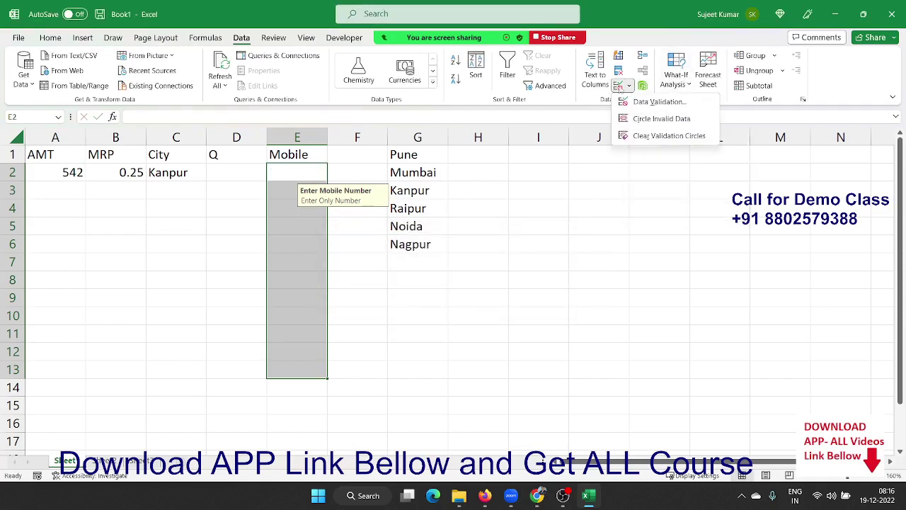
left_click(617, 87)
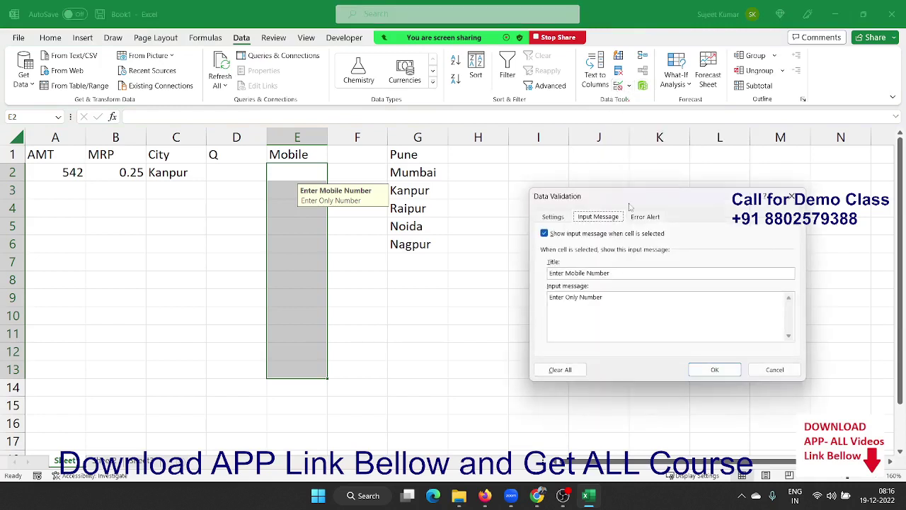
left_click(641, 218)
left_click(668, 272)
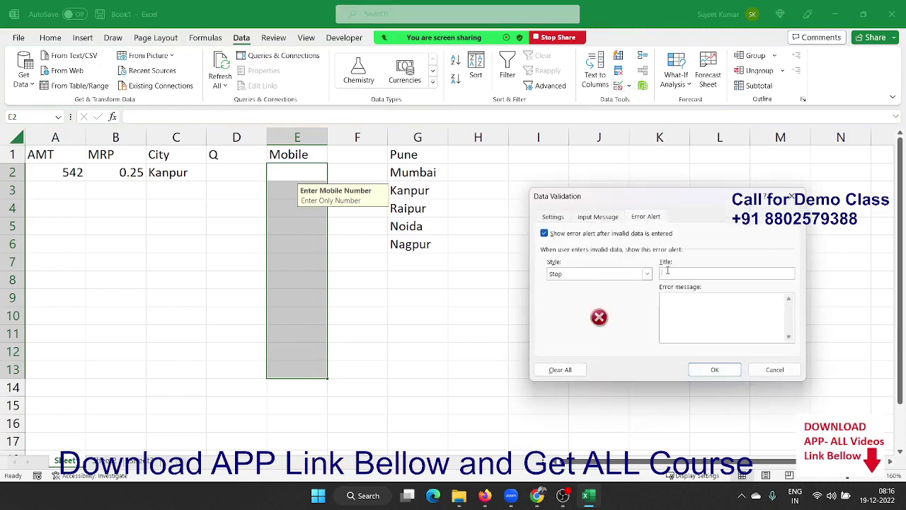
type("Wrong")
type("Mobi")
type("Number")
type("nter")
key("BackSpace")
key("BackSpace")
key("BackSpace")
key("BackSpace")
key("BackSpace")
type("Plea")
type("se Check")
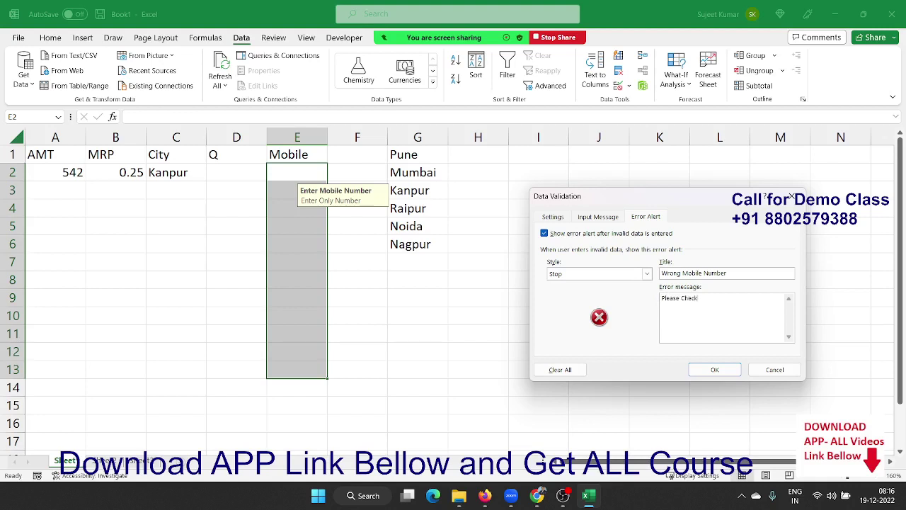
type(" and Re ")
type("Enter")
left_click(729, 369)
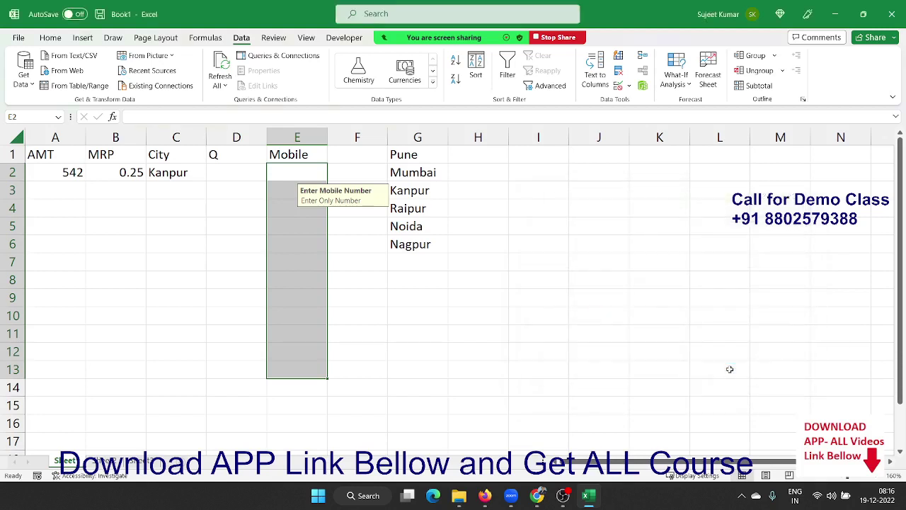
Step: Test the rule with 545 in E2, dismissing the alert and discarding the rejected entry
type("545")
key("Return")
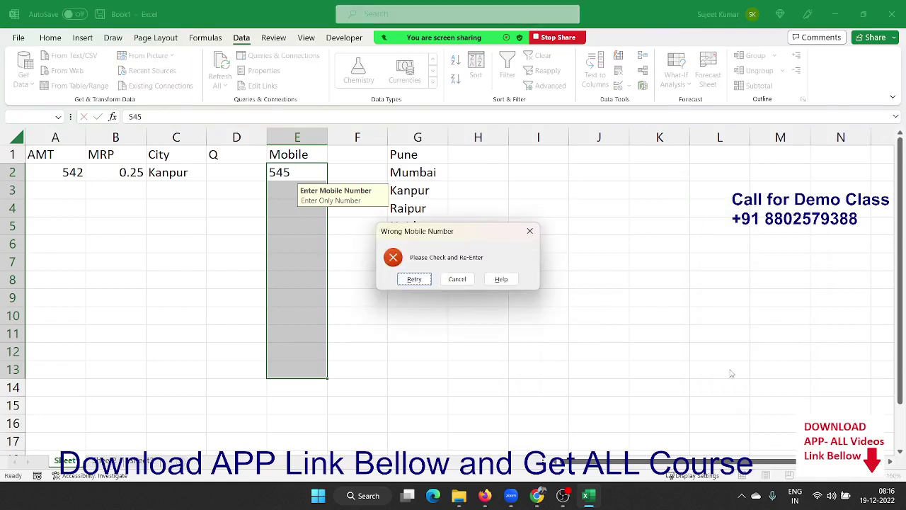
key("Return")
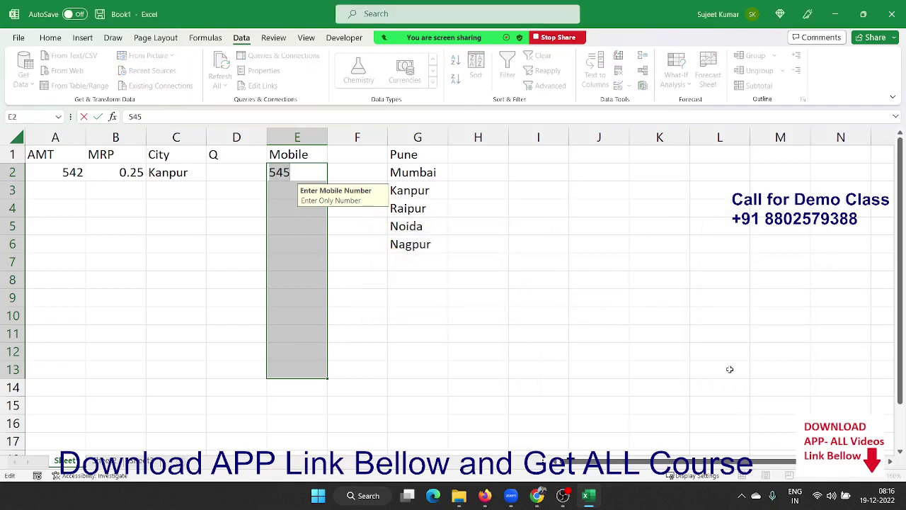
key("Escape")
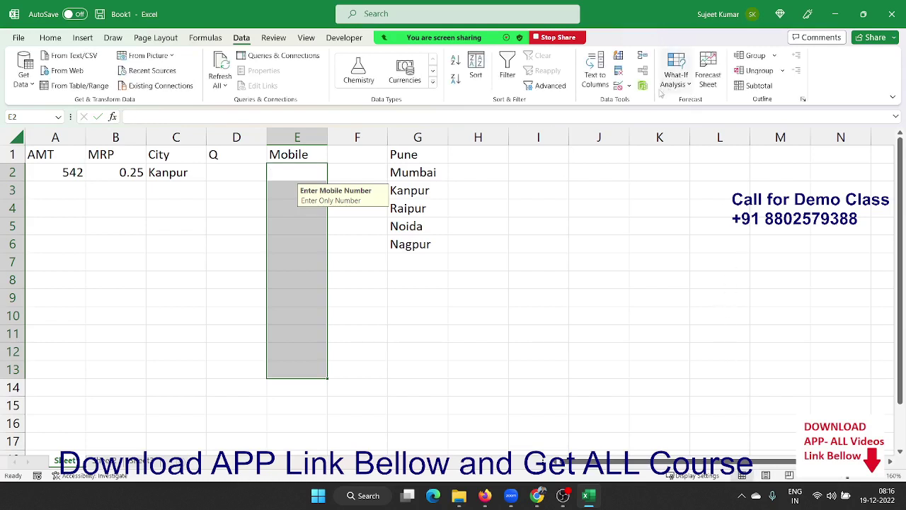
Step: Switch the Mobile alert style to Warning and keep 54 in E2 despite the warning
left_click(617, 88)
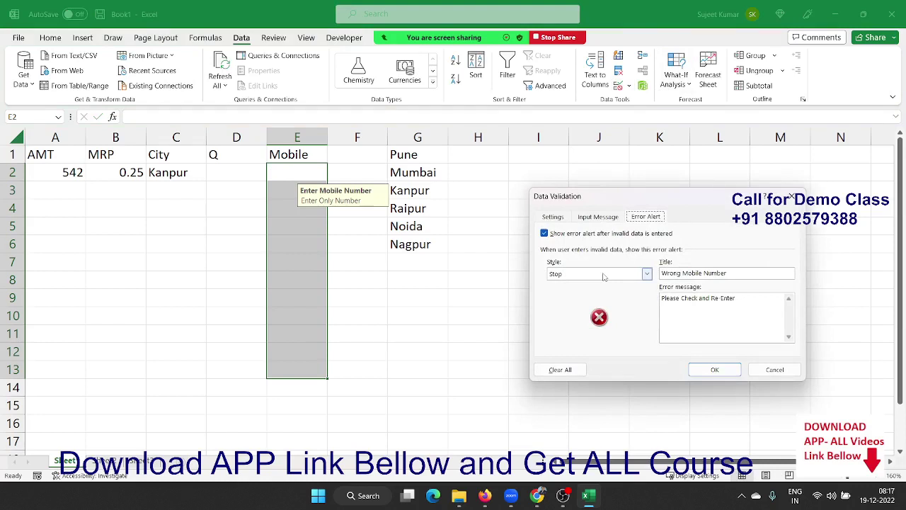
left_click(603, 277)
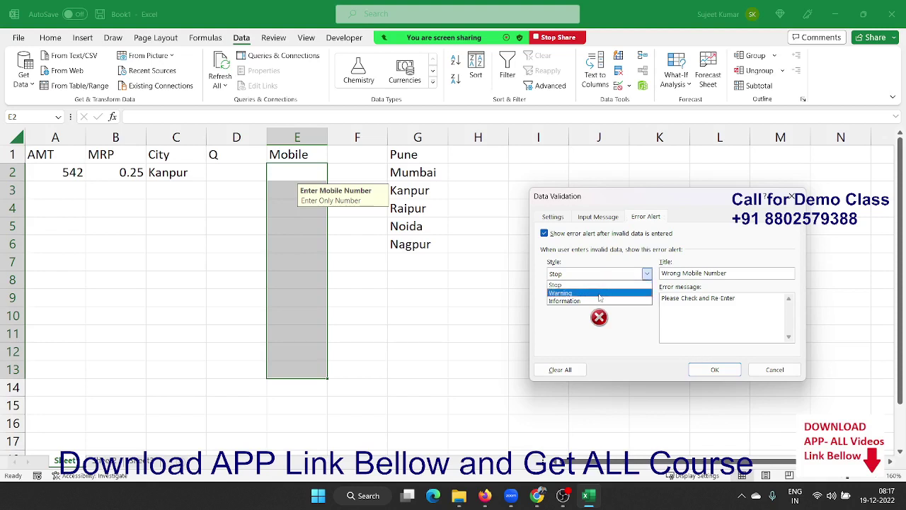
left_click(599, 298)
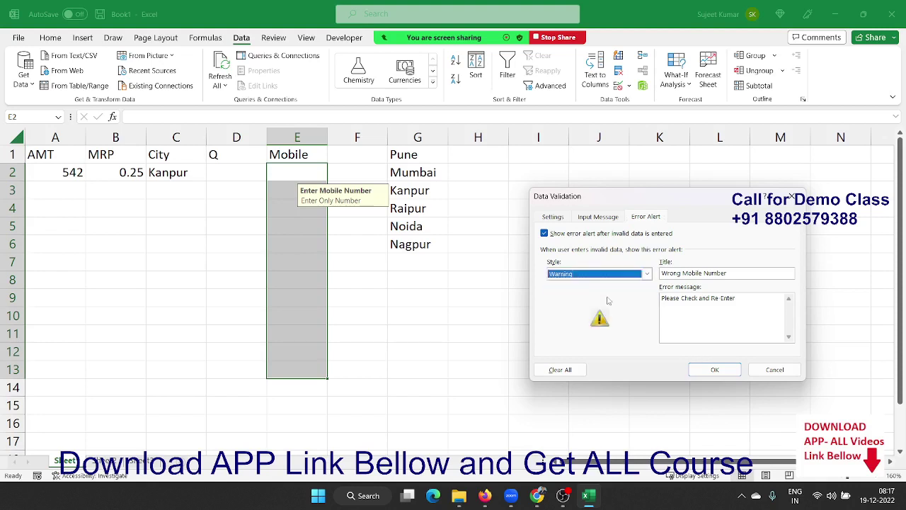
left_click(724, 364)
type("54")
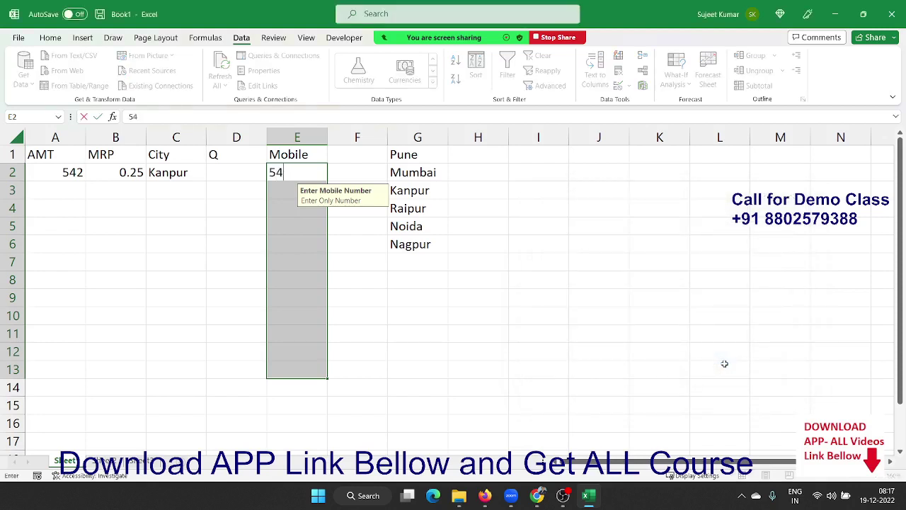
key("Return")
key("Left")
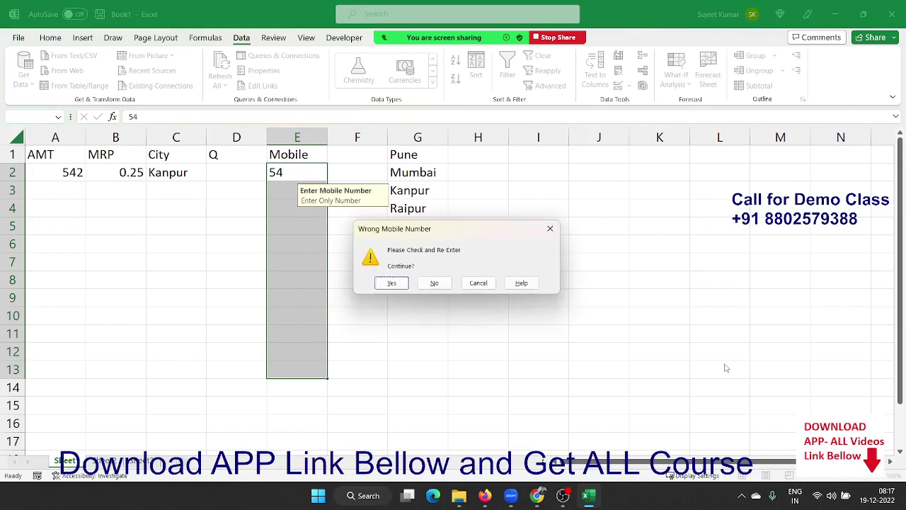
key("Return")
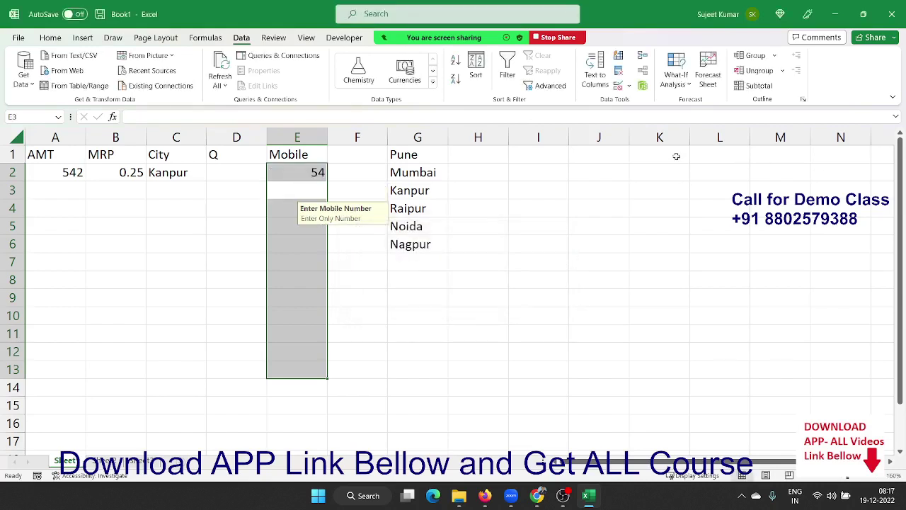
Step: Change the alert style to Information and keep 65 in E3 after the notice
left_click(621, 86)
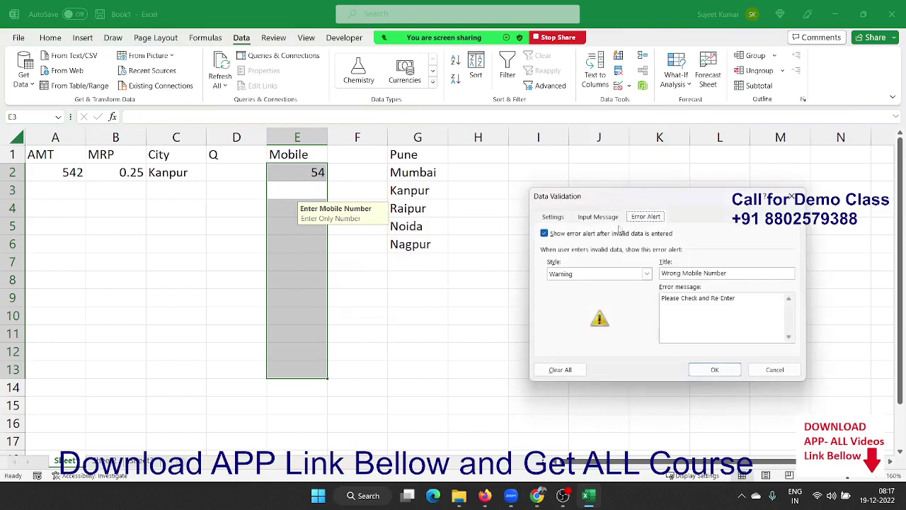
left_click(616, 273)
left_click(605, 302)
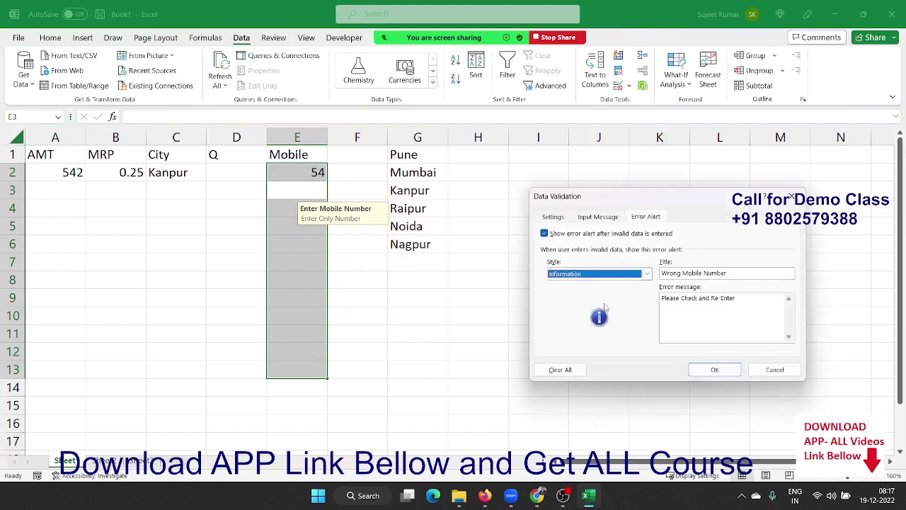
left_click(707, 366)
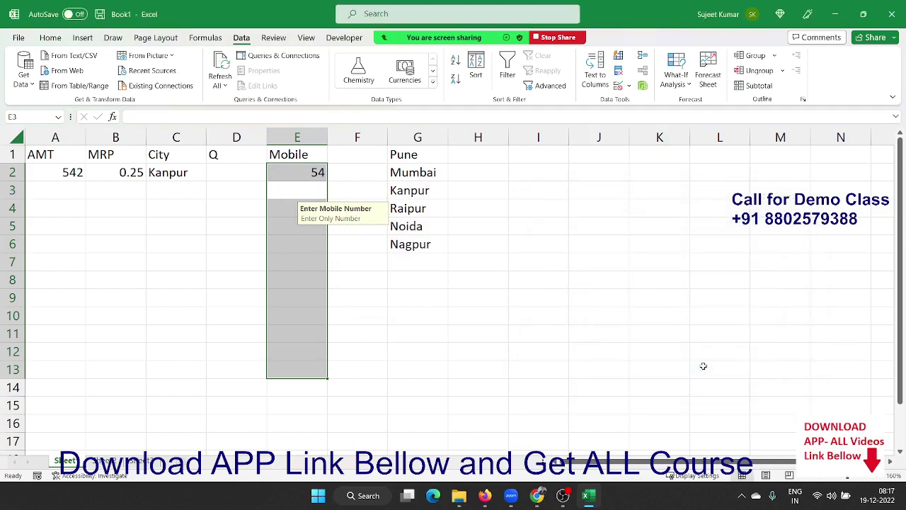
type("65")
key("Return")
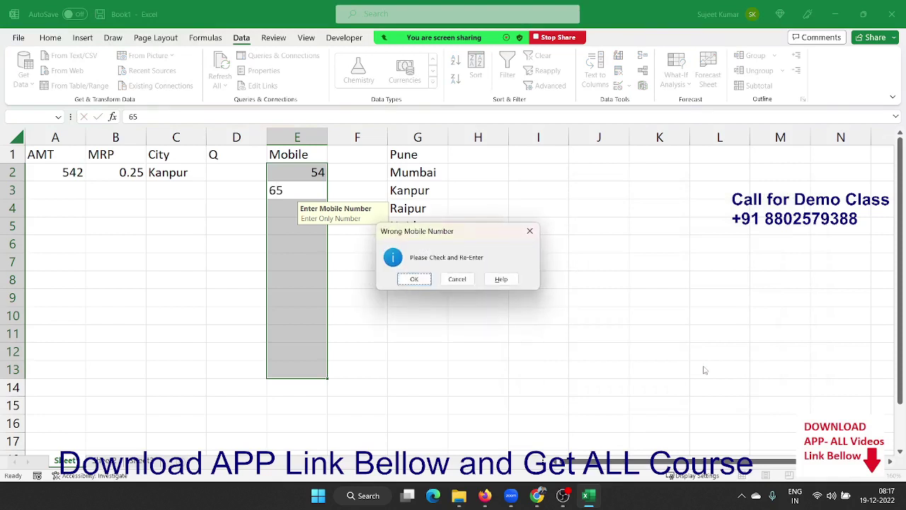
key("Return")
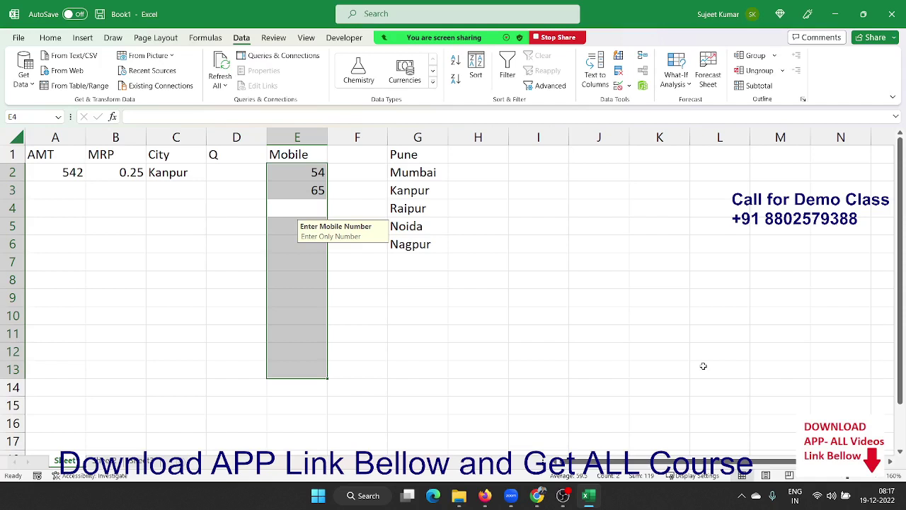
Step: Enter the heading 'A/C' in cell I1, correcting its capitalisation
left_click(555, 256)
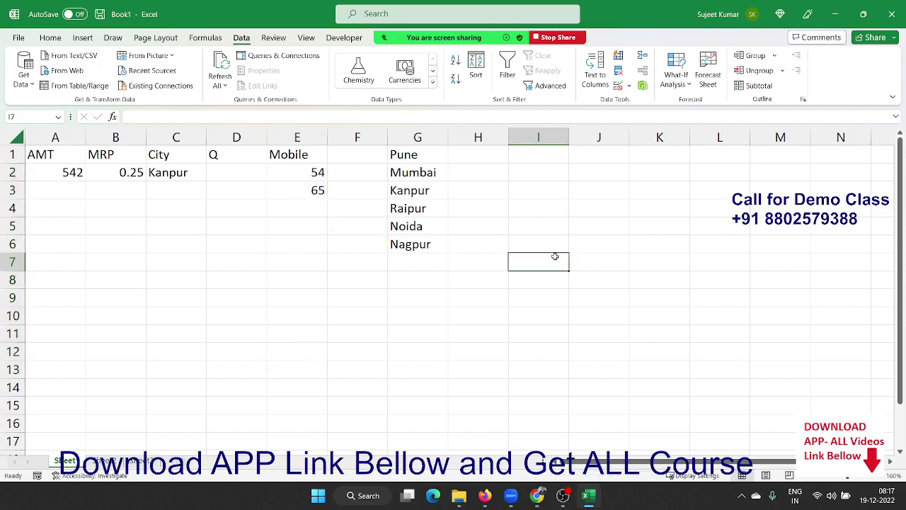
key("Right")
key("Right")
key("Right")
key("Right")
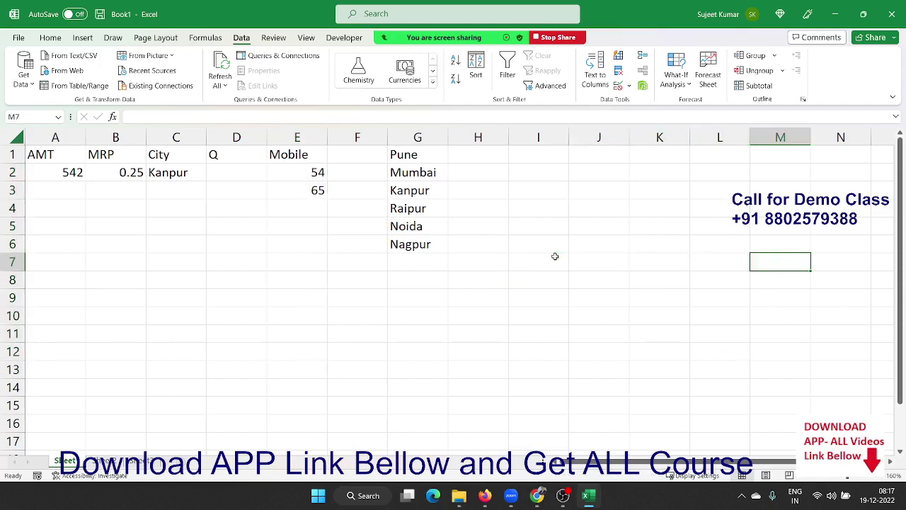
key("Right")
key("Right")
key("Right")
key("Right")
key("Right")
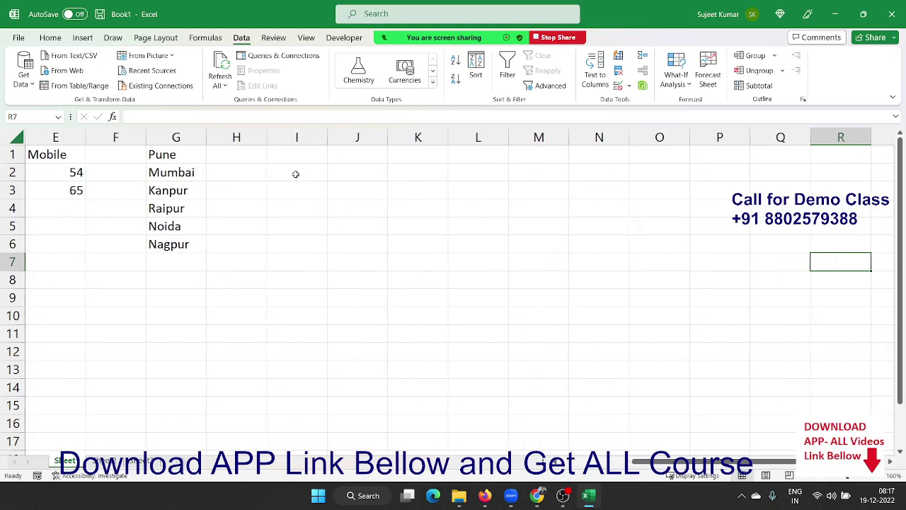
left_click(256, 155)
left_click(288, 155)
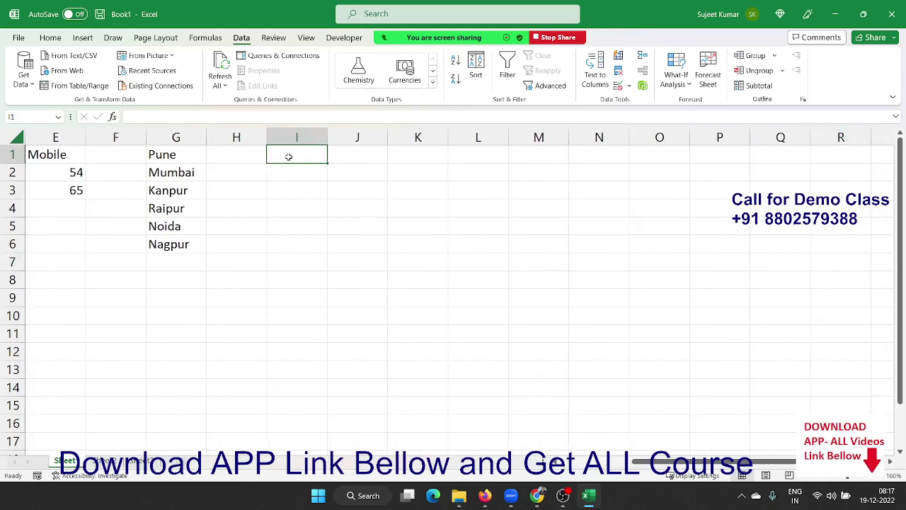
type("a/c")
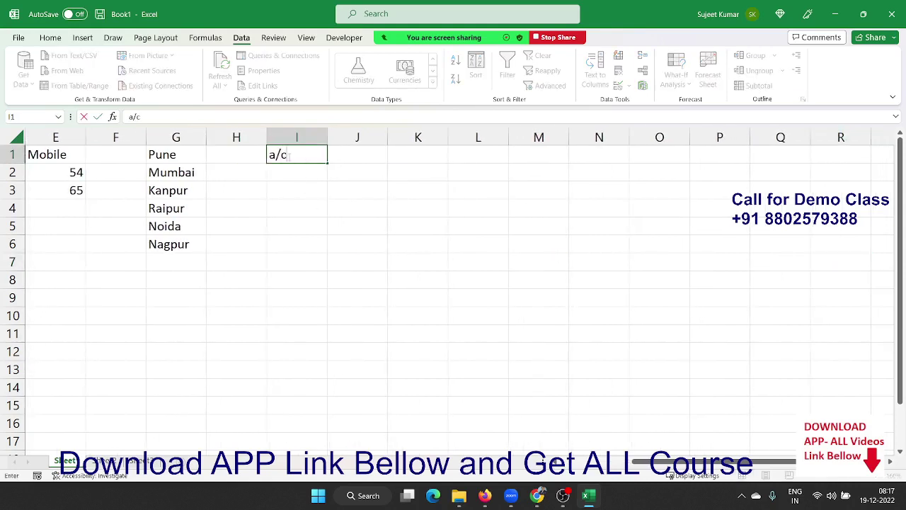
key("BackSpace")
key("BackSpace")
key("BackSpace")
type("a")
type("/C")
key("Return")
left_click(289, 155)
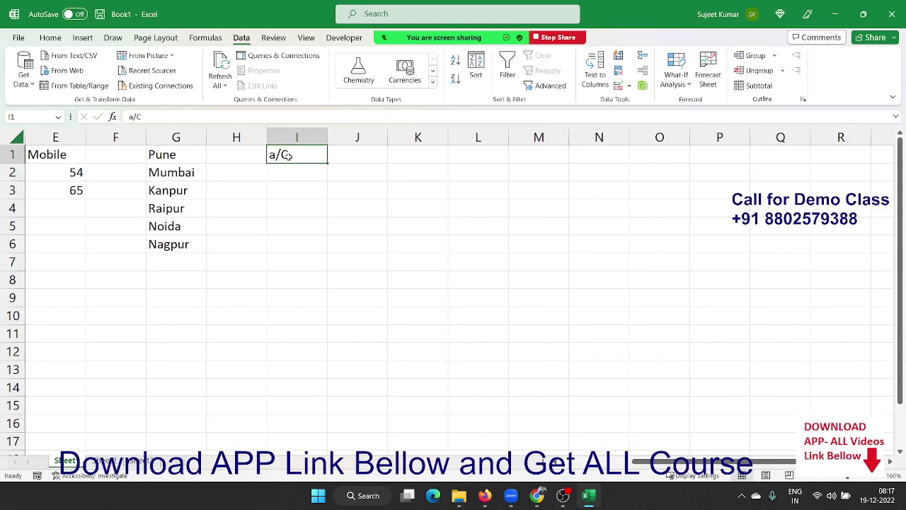
type("A/")
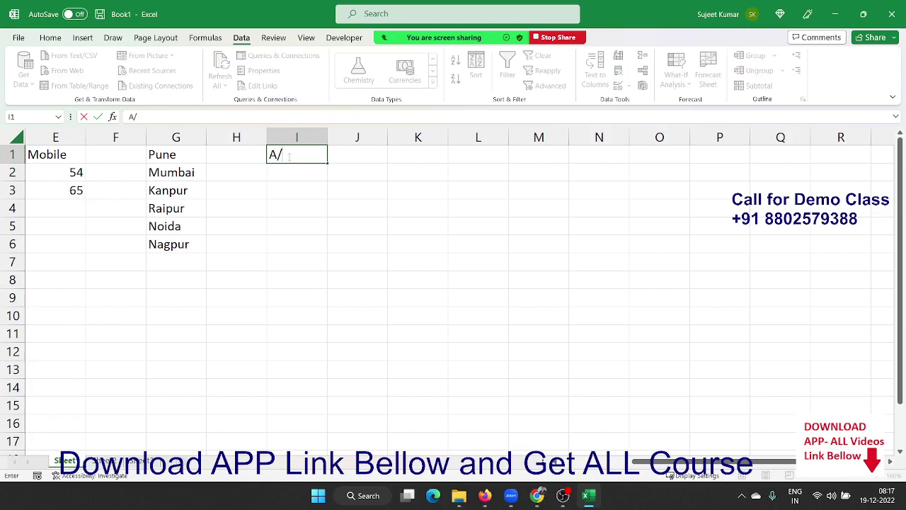
type("C")
key("Return")
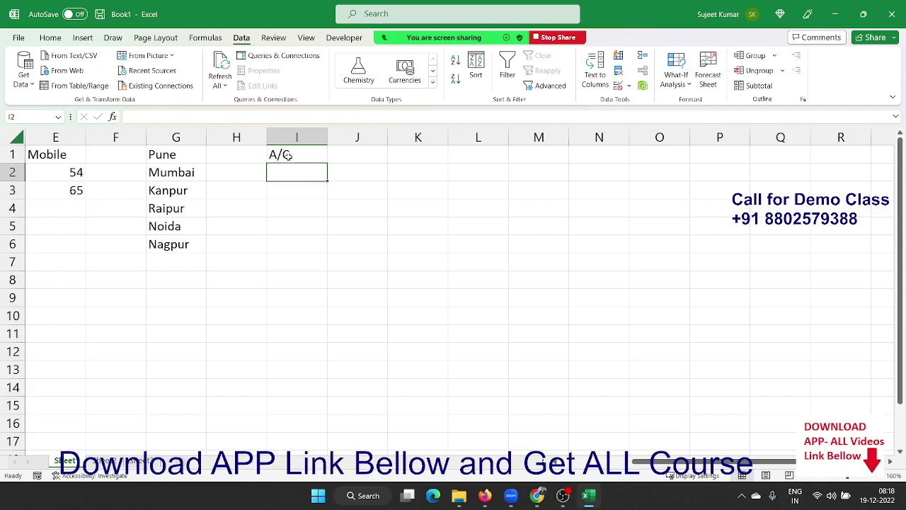
Step: Set the data validation for I2 to allow a Custom formula rule
left_click(618, 85)
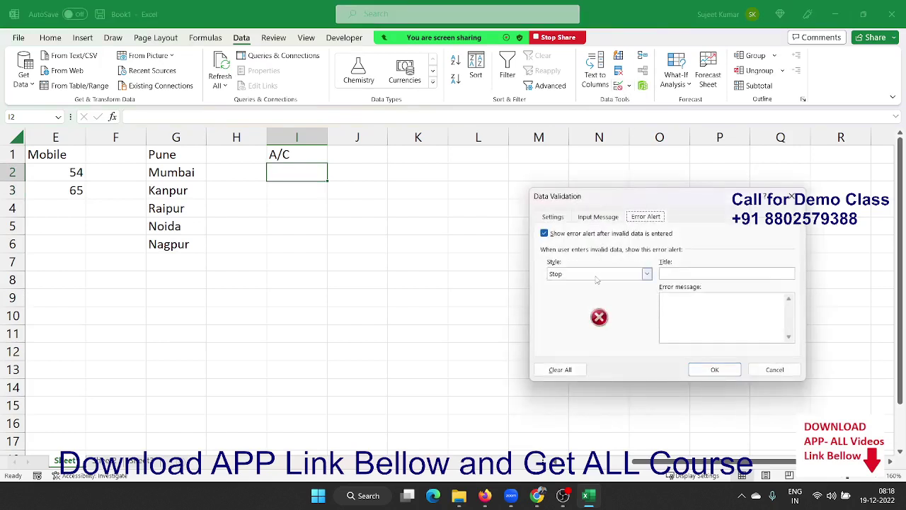
left_click(597, 276)
left_click(566, 218)
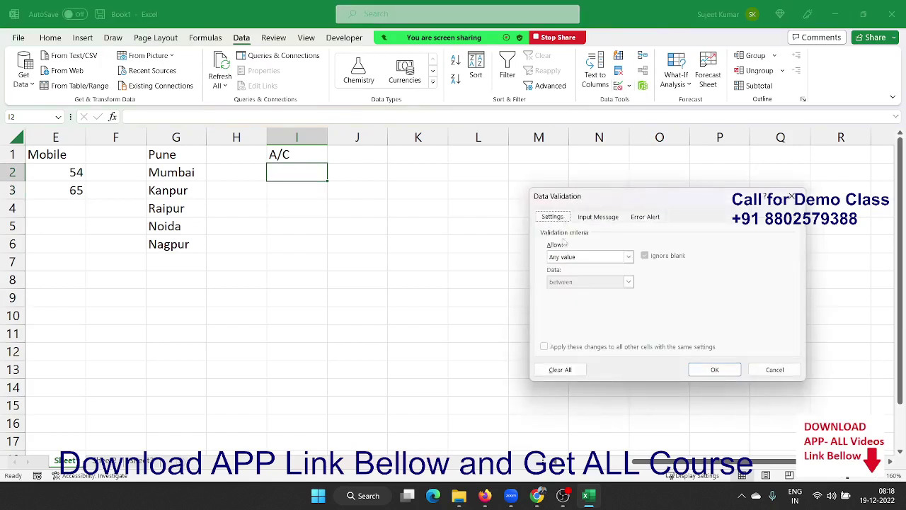
left_click(570, 257)
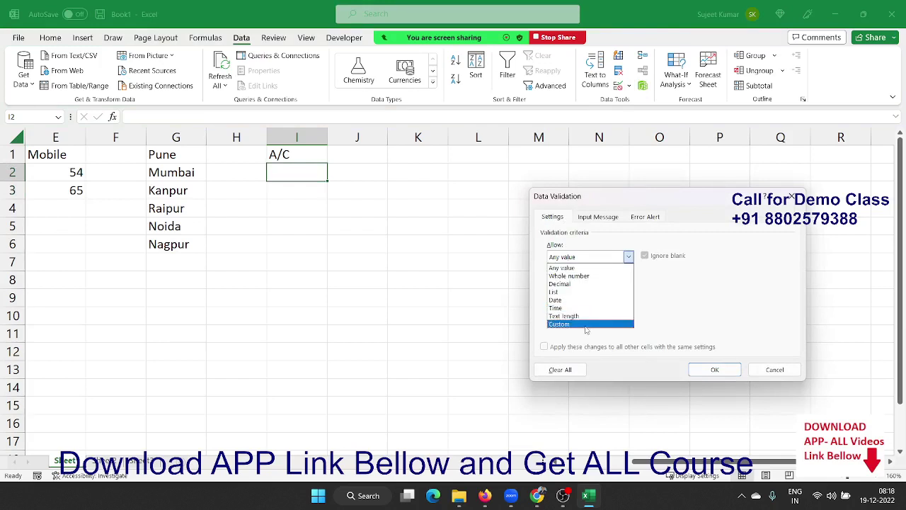
left_click(587, 324)
Step: Enter the formula =COUNTIF(I:I,I2)=1, apply it, and copy cell I2
left_click(582, 305)
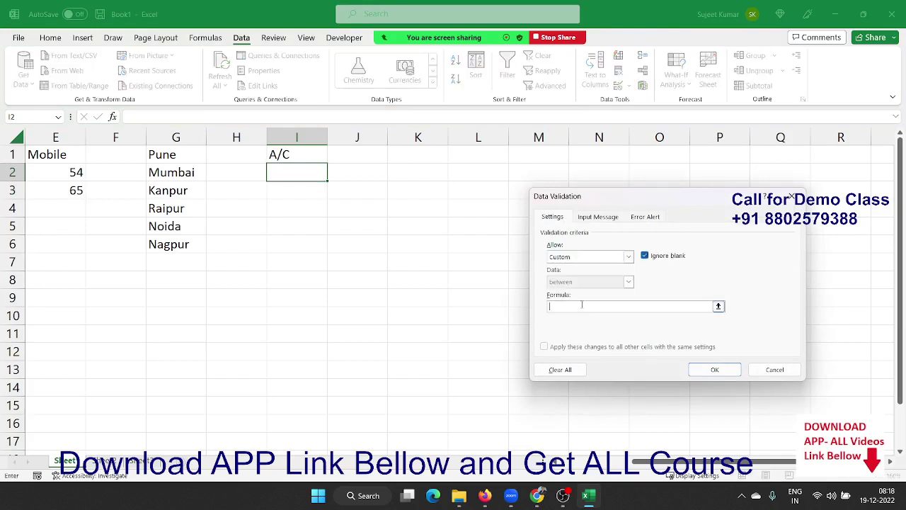
type("=counti")
type("f(")
left_click(309, 132)
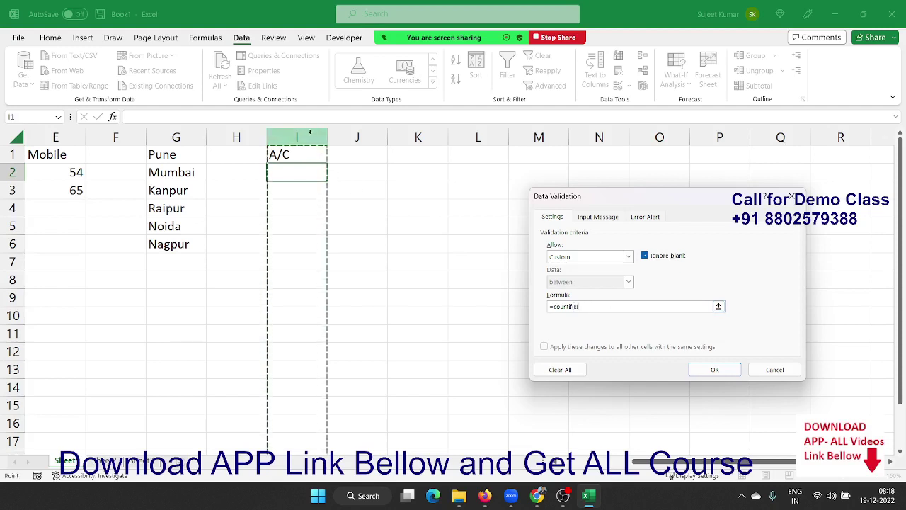
type(",")
left_click(312, 167)
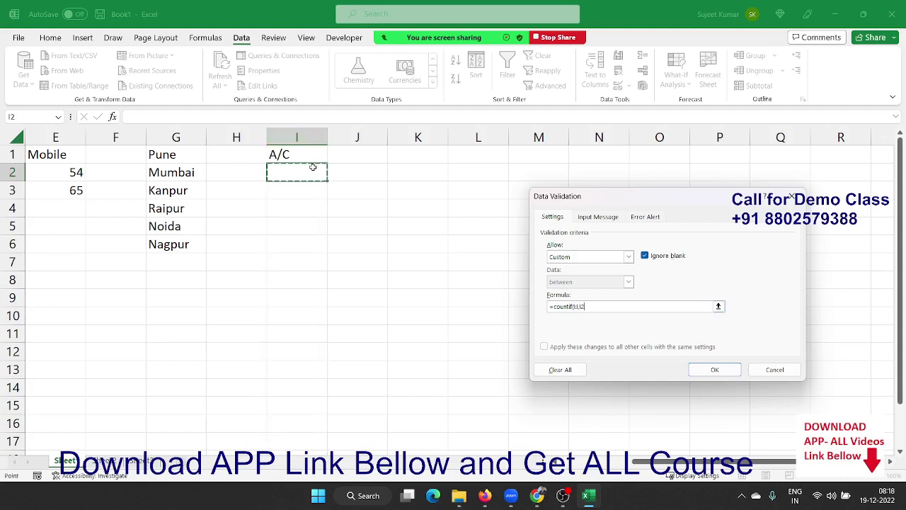
type(")")
type(">")
key("BackSpace")
key("BackSpace")
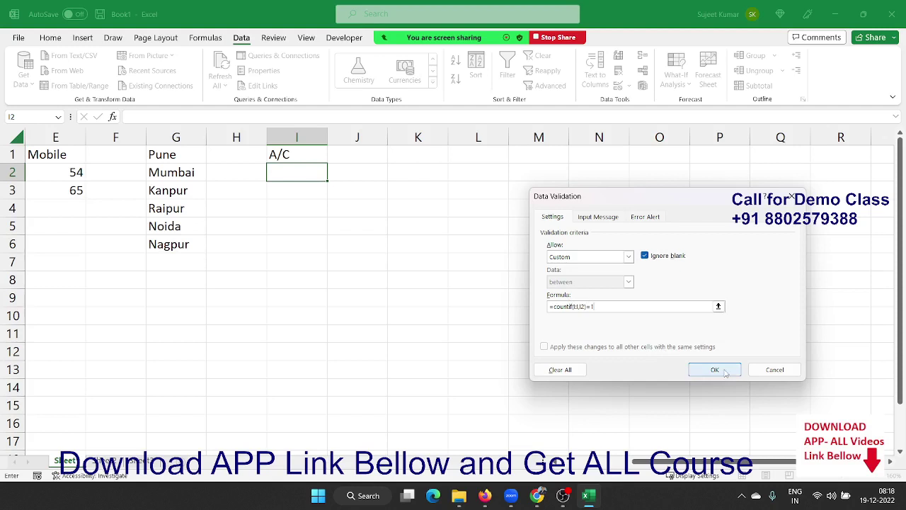
left_click(725, 372)
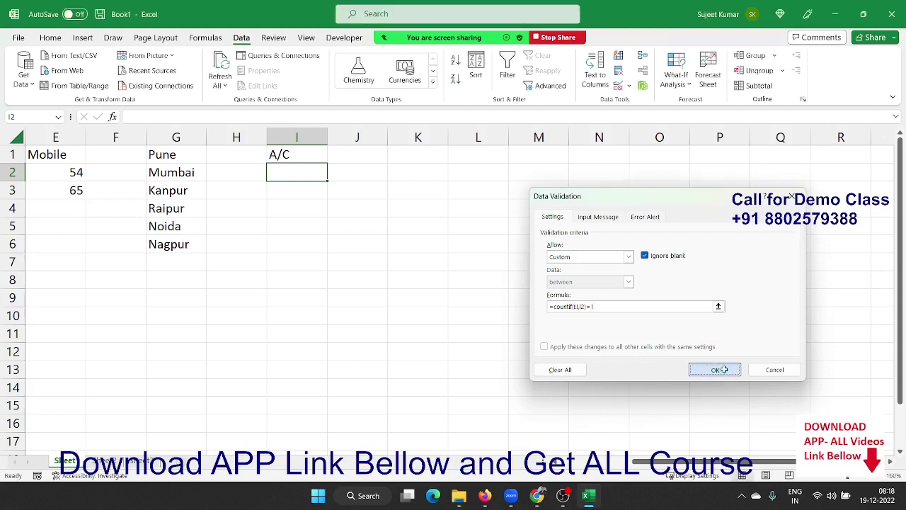
key("ctrl+c")
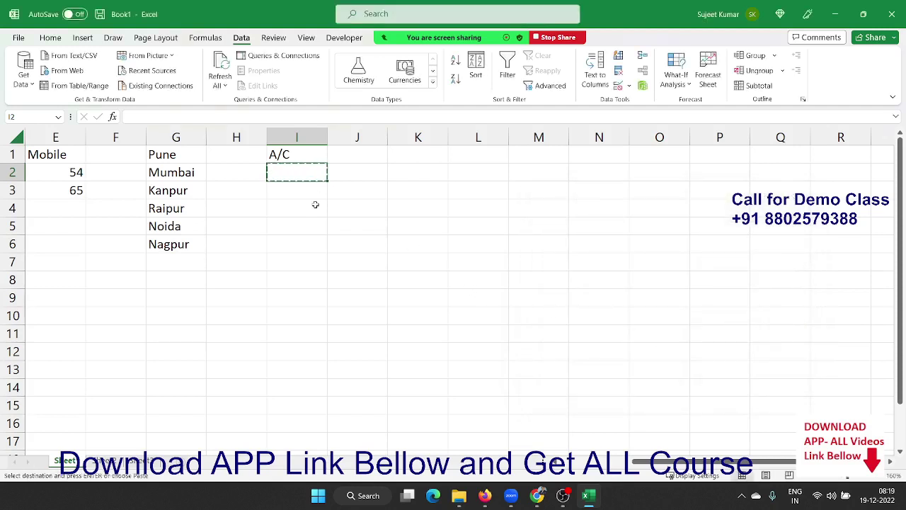
Step: Paste only the validation rule from I2 onto I2:I14 with Paste Special
left_click_drag(309, 174, 293, 382)
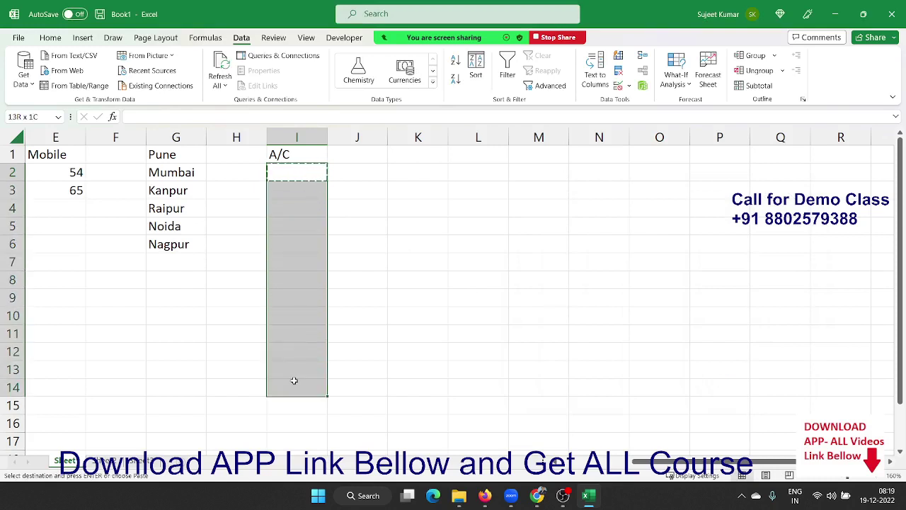
right_click(309, 280)
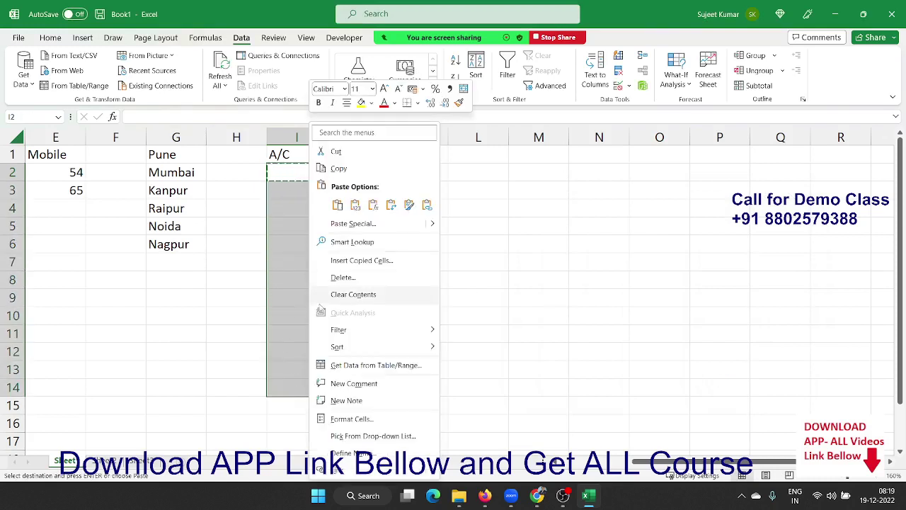
left_click(347, 224)
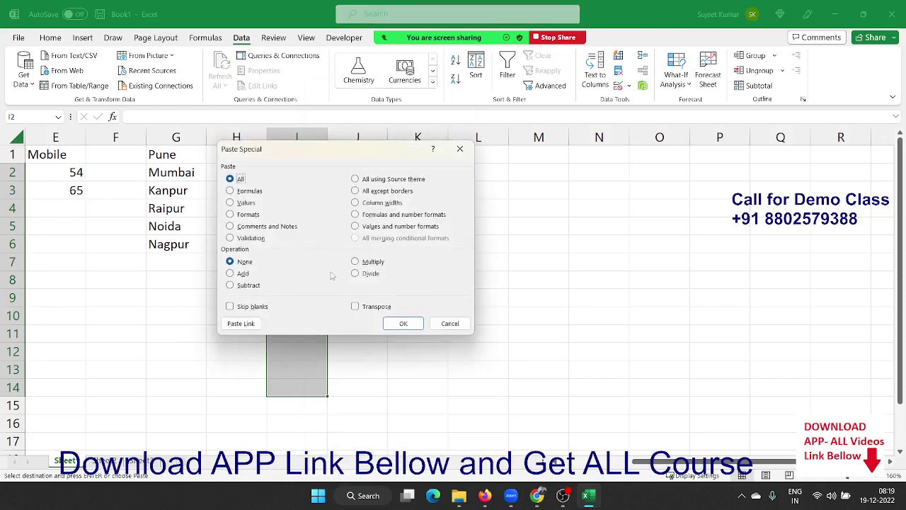
left_click(255, 239)
left_click(403, 323)
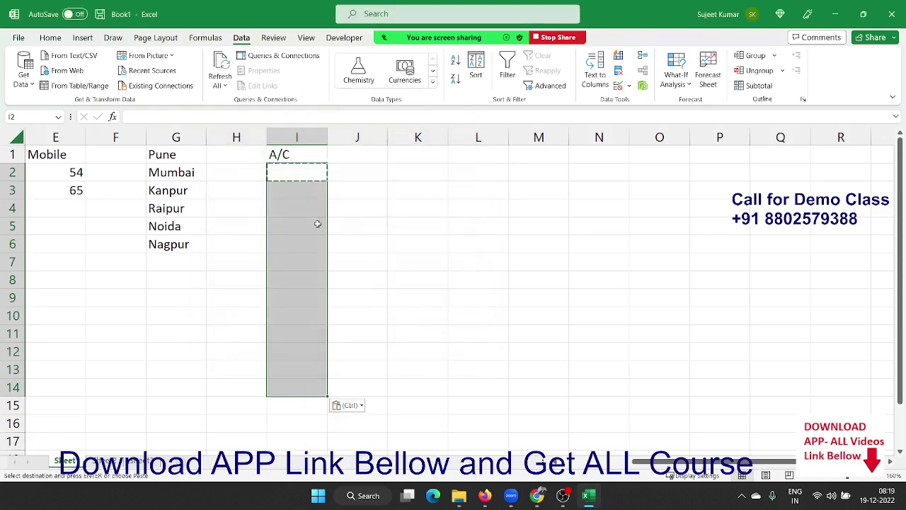
Step: Enter 1 in I2, then see a duplicate 1 in I4 rejected and cancel it
left_click(297, 194)
key("Up")
type("1")
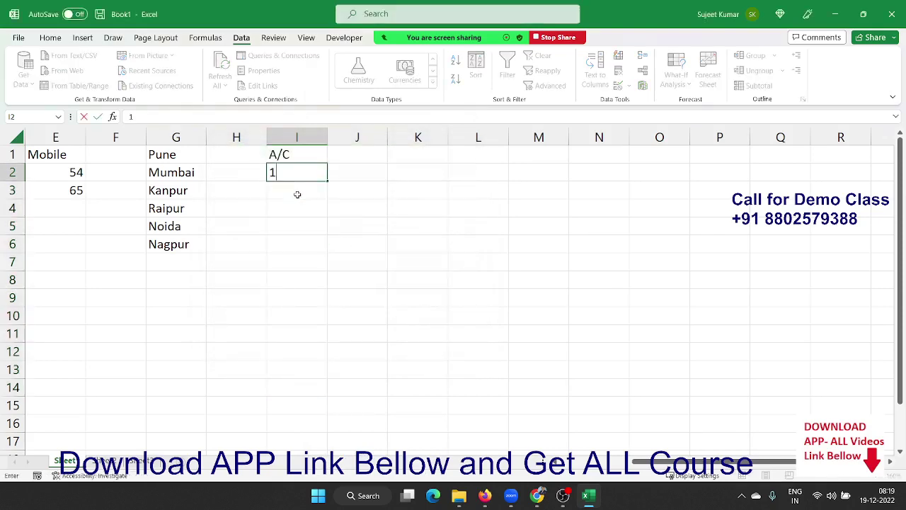
key("Return")
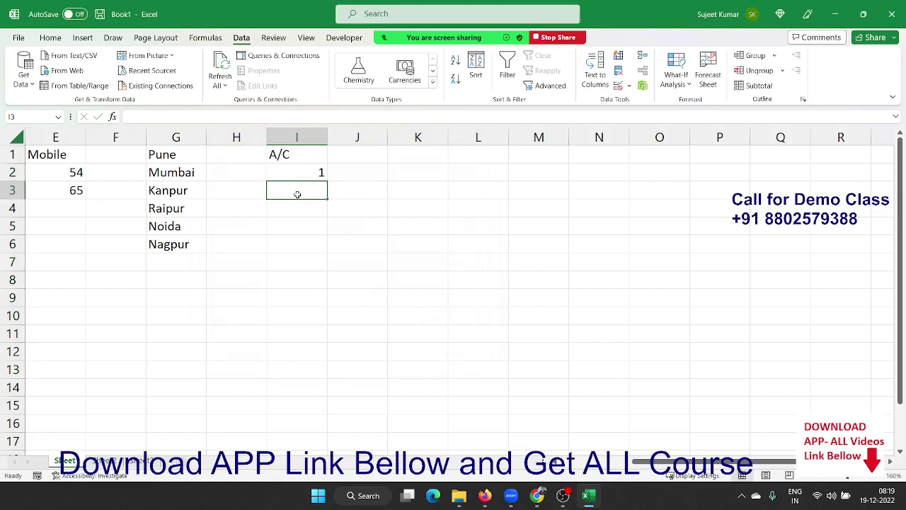
key("Down")
type("1")
key("Return")
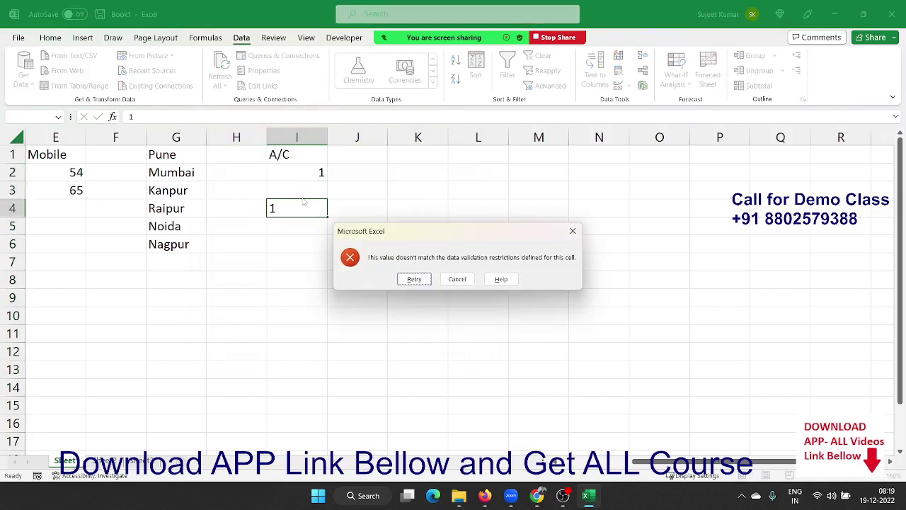
key("Escape")
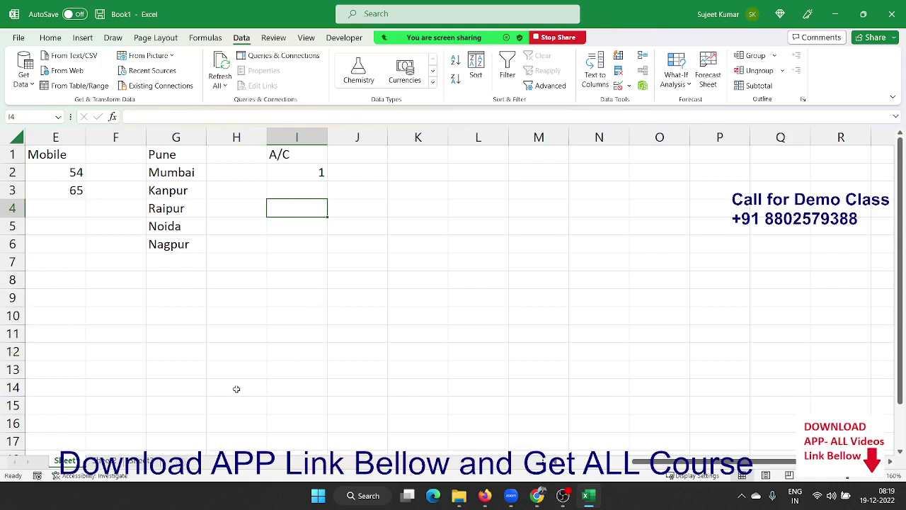
Step: Switch to a new blank sheet and briefly check the What-If Analysis menu
left_click(110, 461)
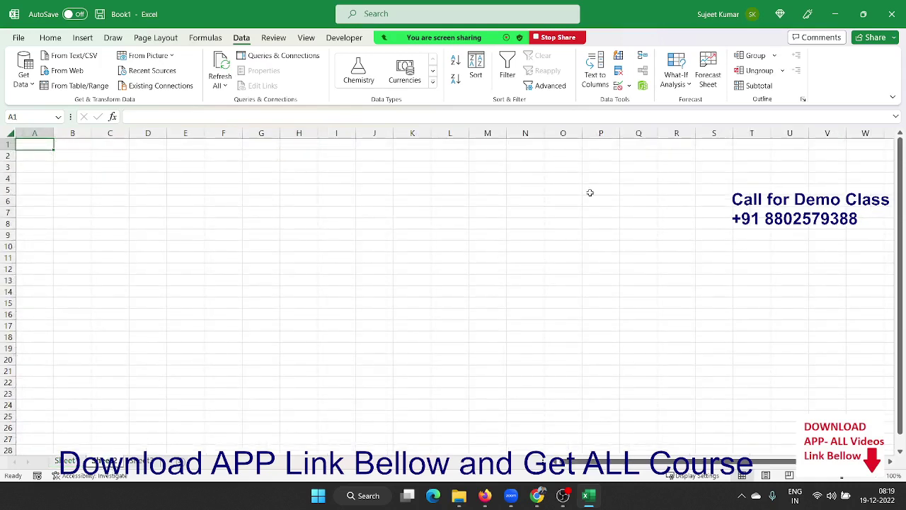
left_click(441, 221)
left_click(673, 84)
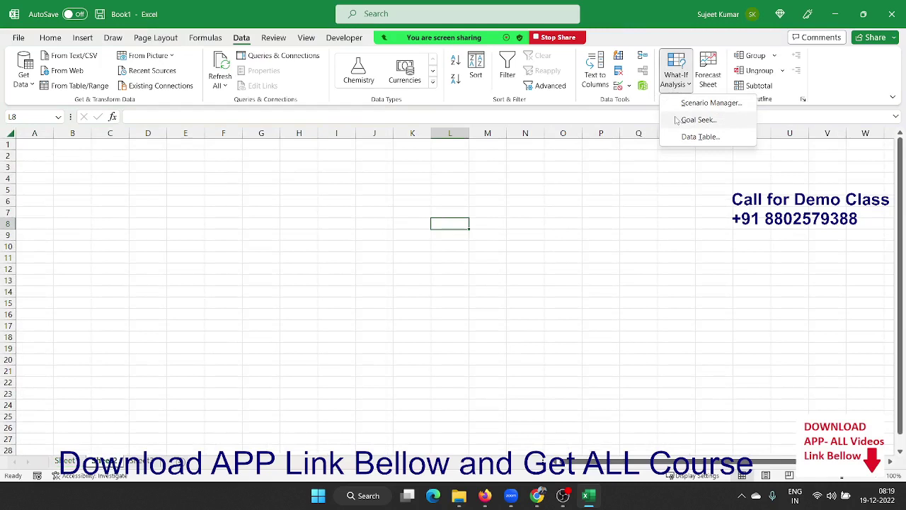
key("Escape")
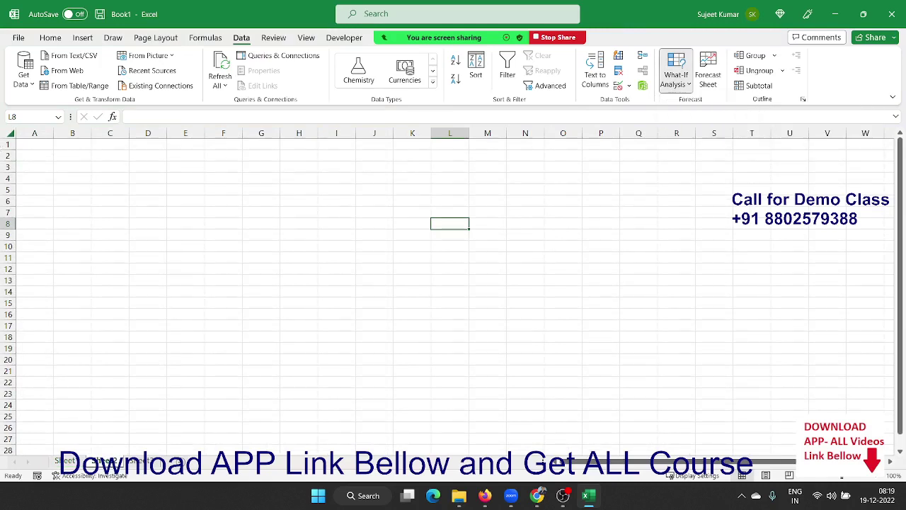
Step: Enter 20 in B3 and 30 in C3
left_click(59, 168)
type("20")
key("Tab")
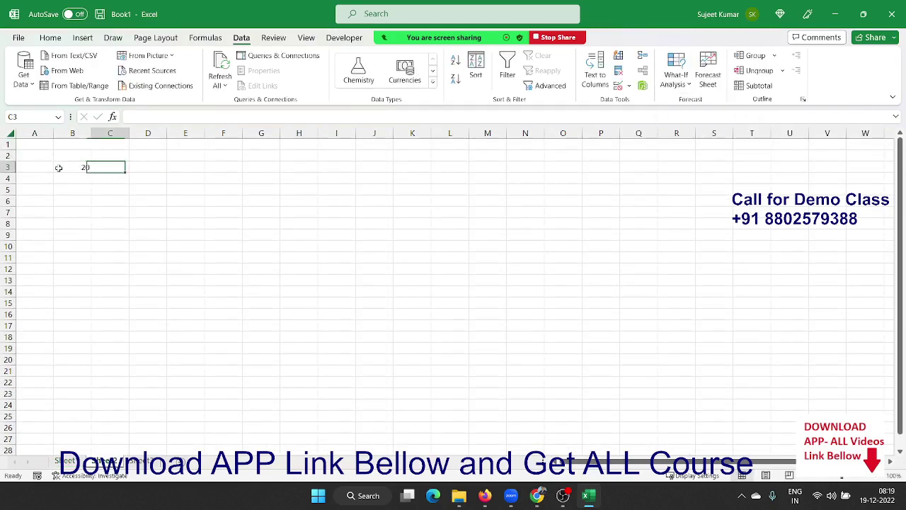
type("30")
key("Tab")
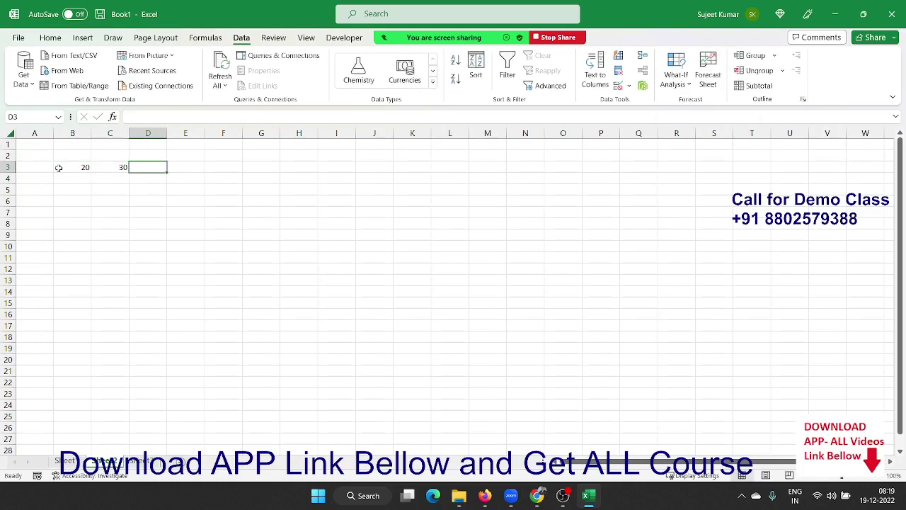
Step: Enter the formula =B3*C3 in D3 so it shows 600
type("=")
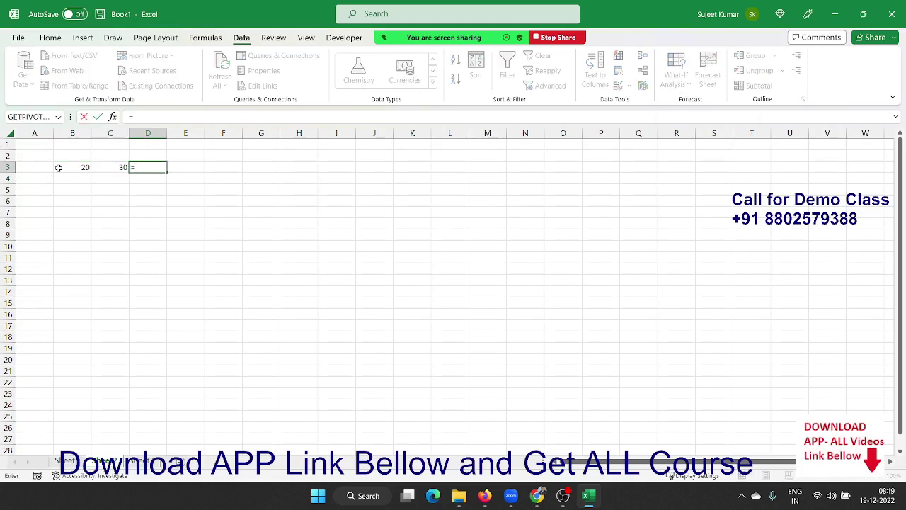
key("Left")
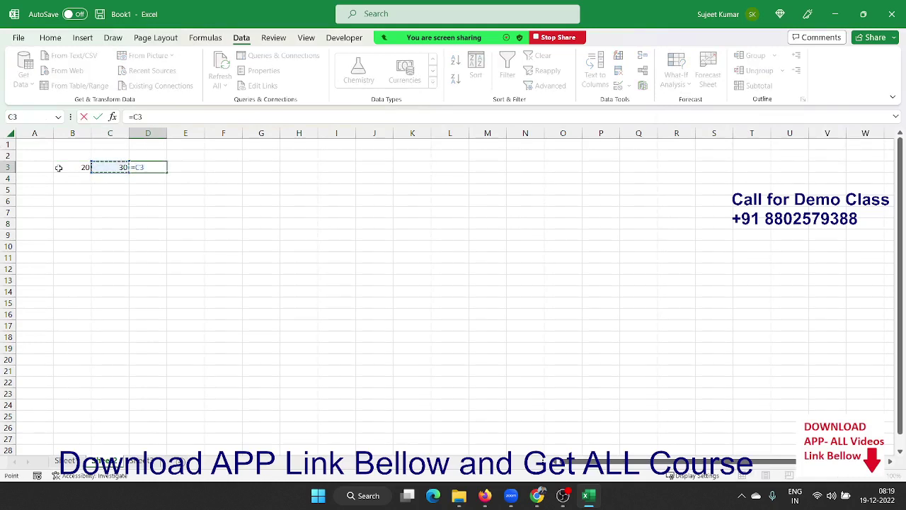
key("Left")
type("*")
key("Left")
key("Return")
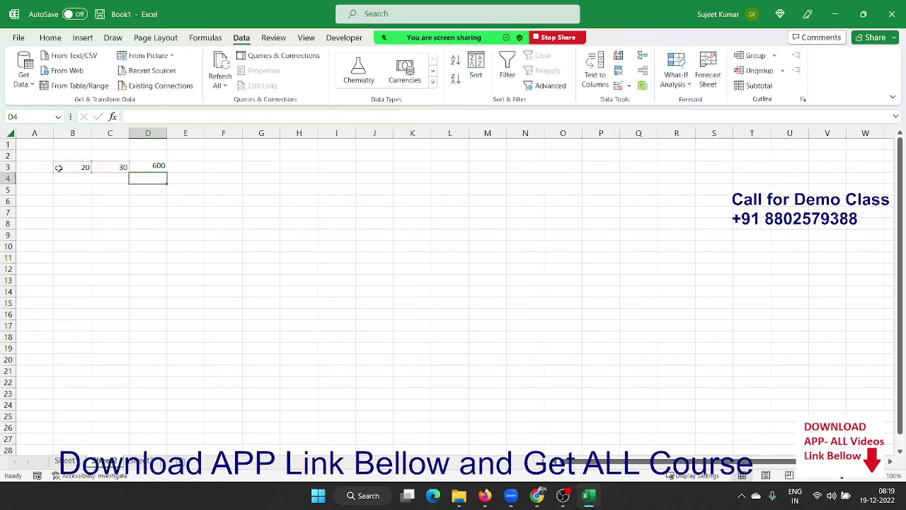
key("Up")
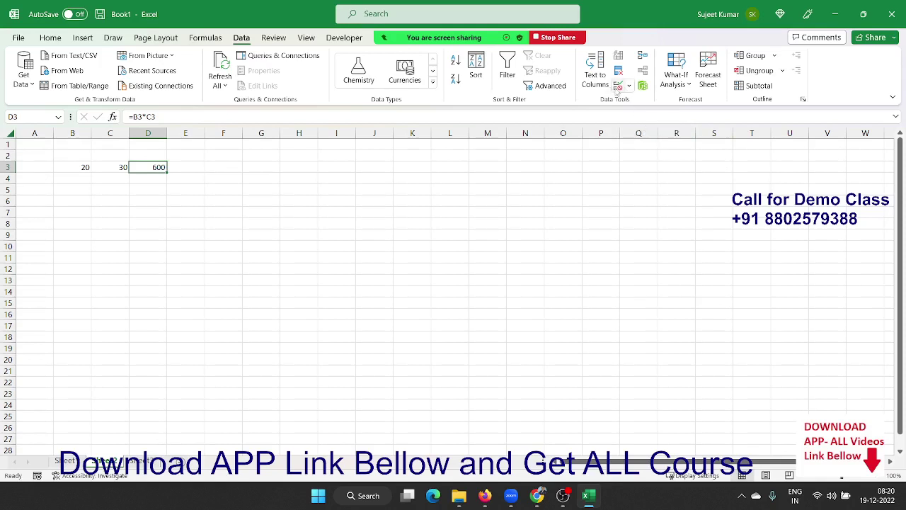
Step: Goal-seek D3 to 1000 by changing C3, accepting the solution C3 = 50
left_click(676, 76)
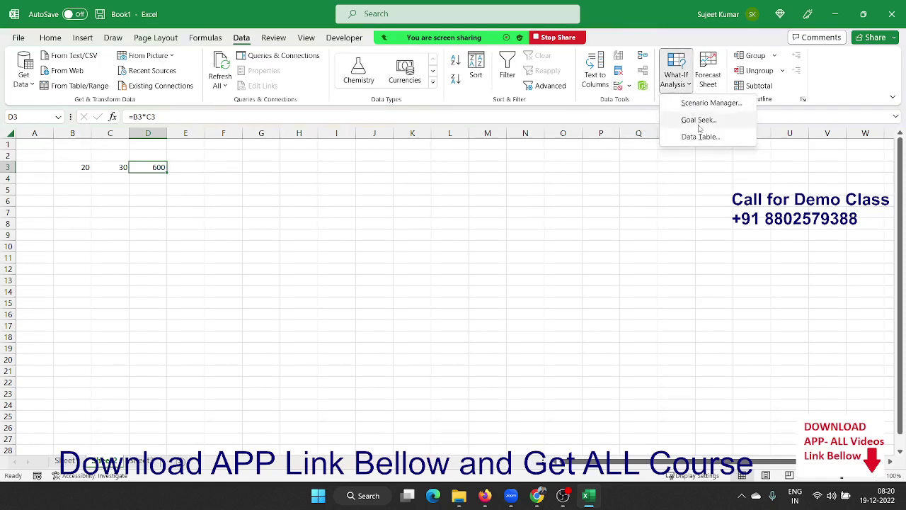
left_click(695, 120)
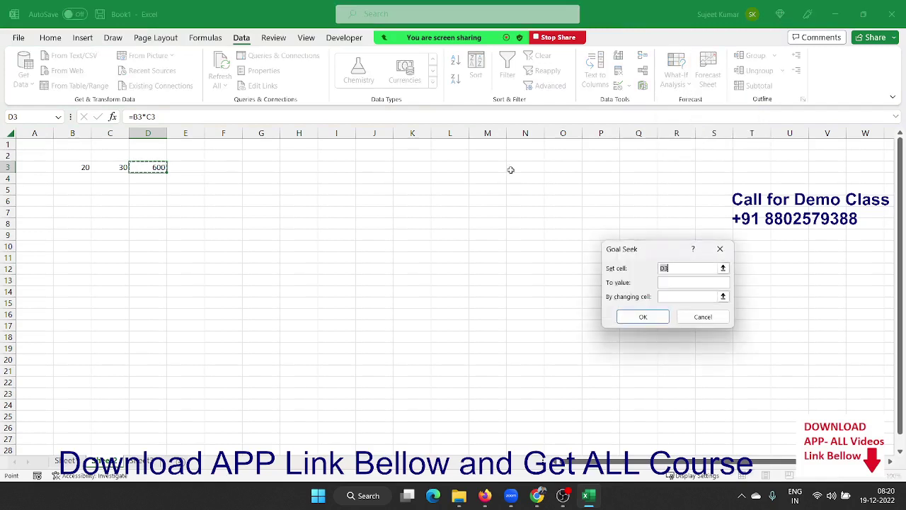
left_click(673, 283)
type("1000")
left_click(671, 296)
left_click(106, 170)
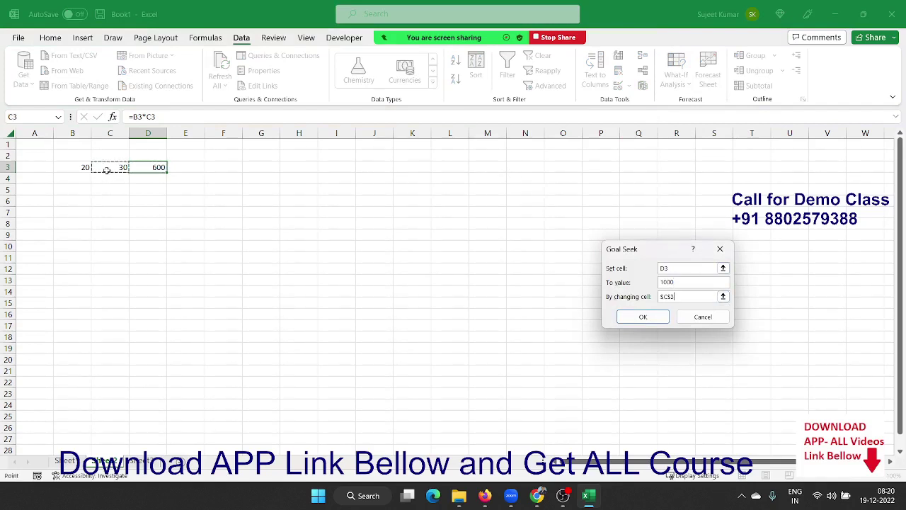
left_click(634, 323)
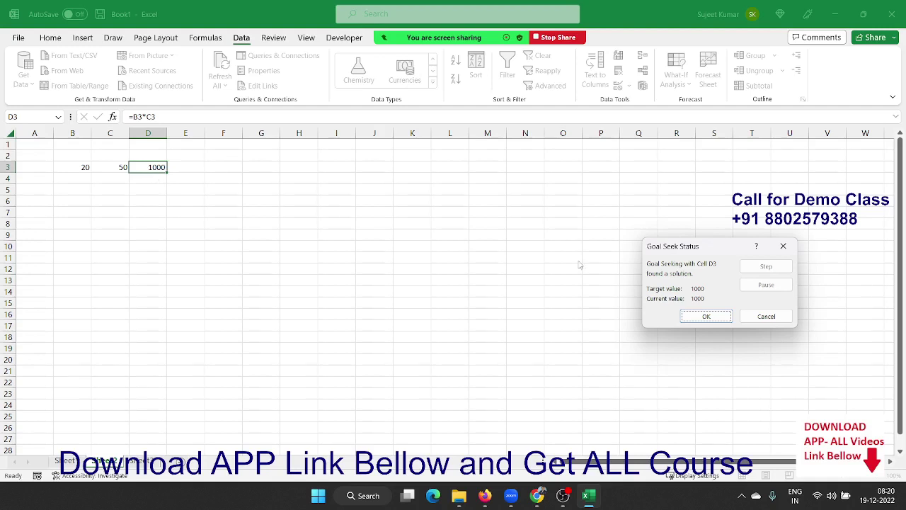
left_click(708, 316)
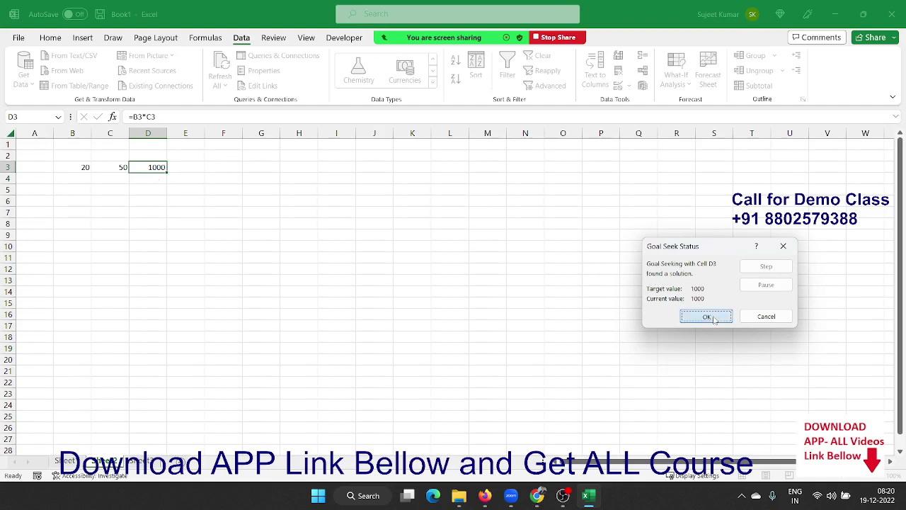
left_click(145, 226)
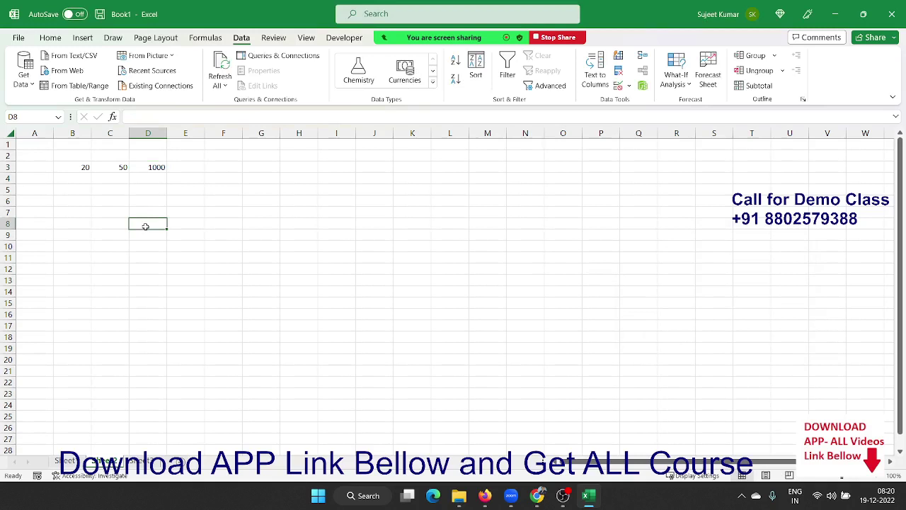
left_click(377, 203)
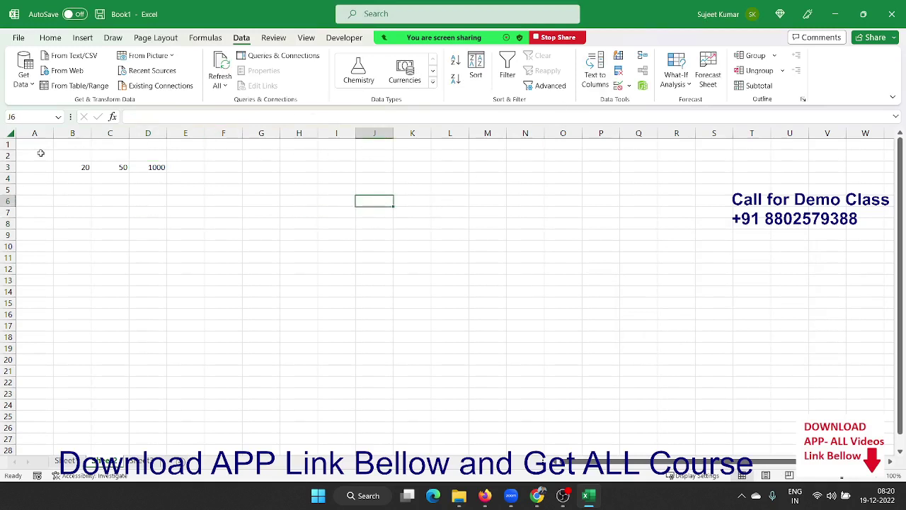
Step: Clear the old figures in B1:G5 and enter 'Month' with months 1–7 in column A
left_click_drag(56, 146, 249, 191)
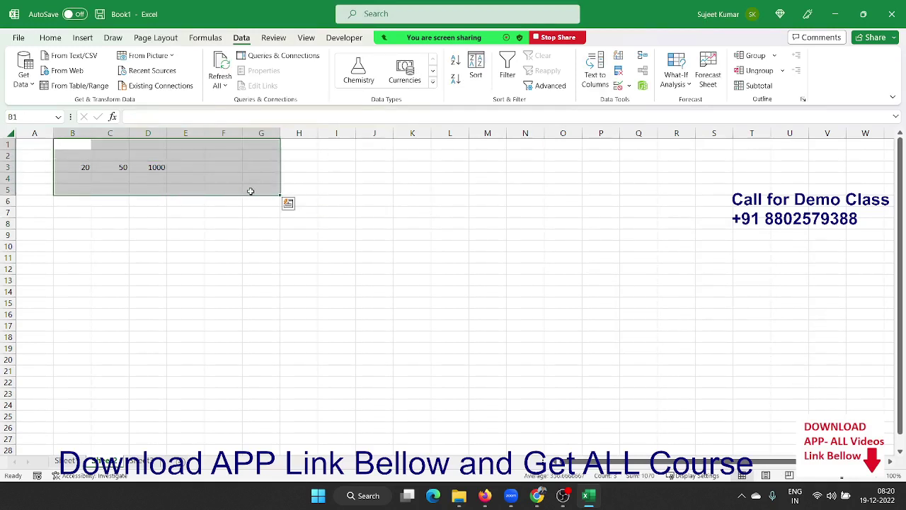
key("Delete")
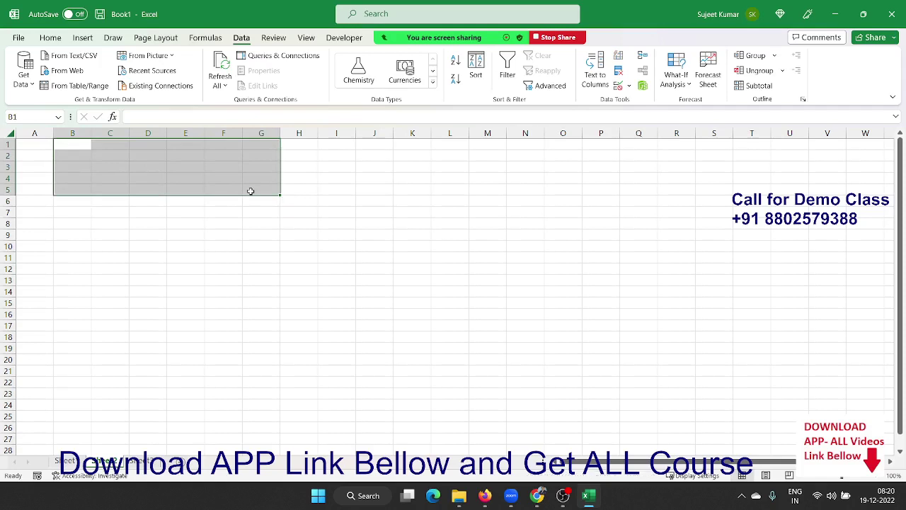
key("ctrl+Home")
type("Mon")
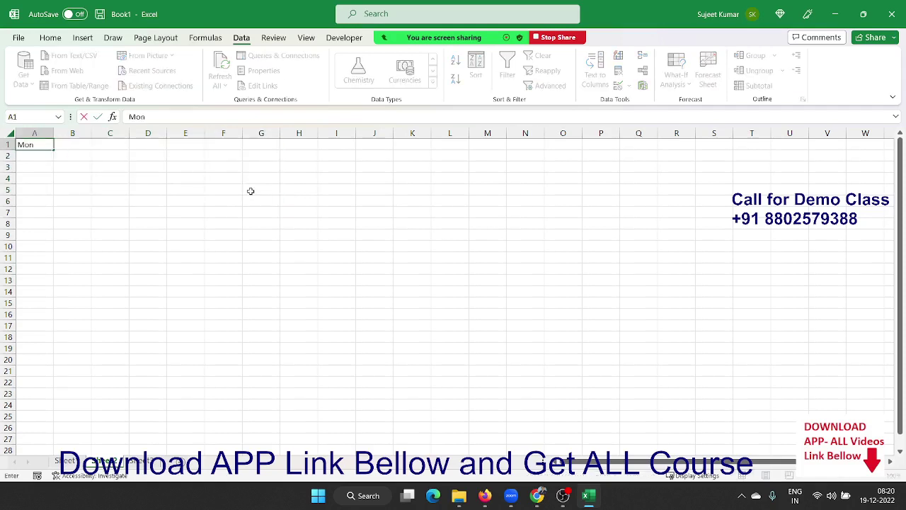
type("th")
key("Return")
type("1 ")
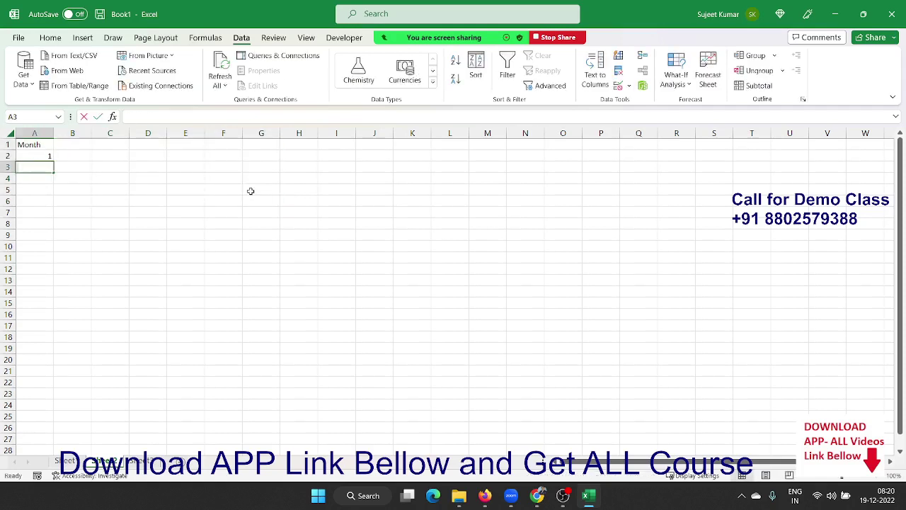
type("2 3 4 5 6 ")
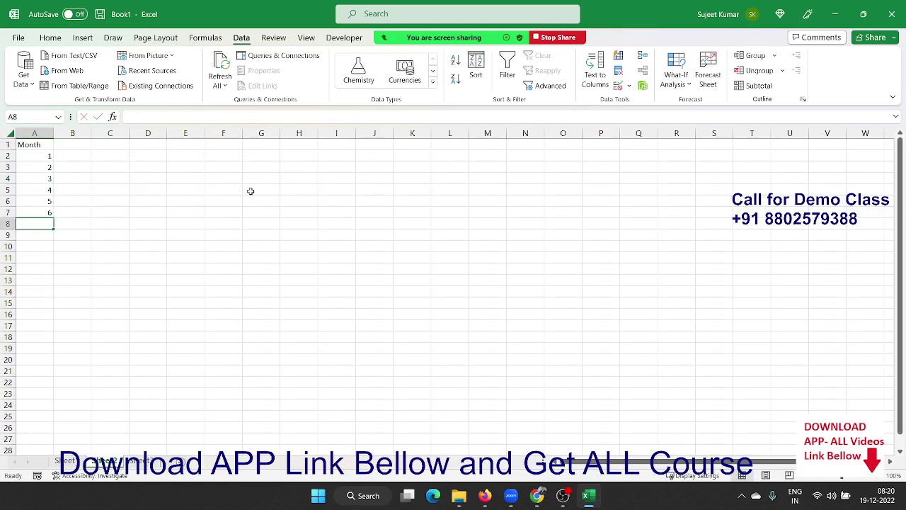
type("7")
Step: Add the 'Sales' heading in B1 with values 10, 12, 15, 14, 20, 22, 25
key("Up")
key("Up")
key("Up")
key("Up")
key("Up")
key("Up")
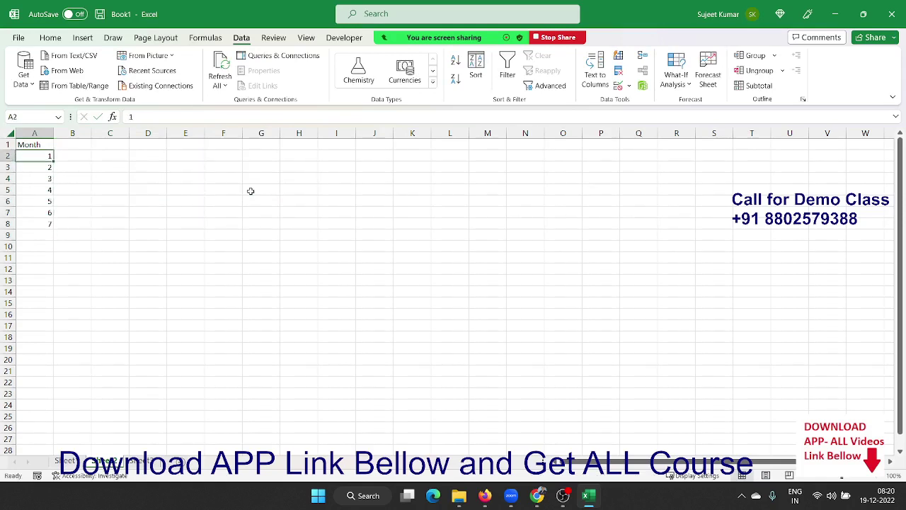
key("Up")
key("Right")
type("Sales")
key("Return")
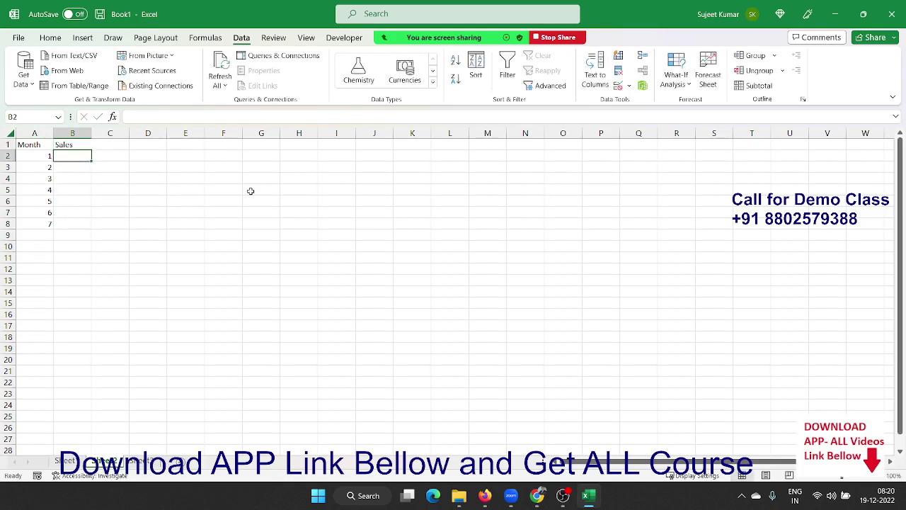
type("10")
key("Return")
type("12")
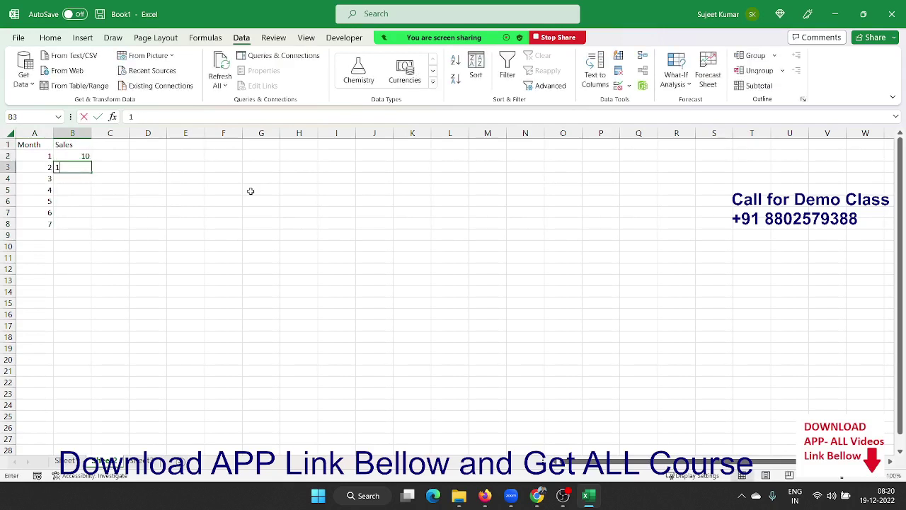
key("Return")
type("1")
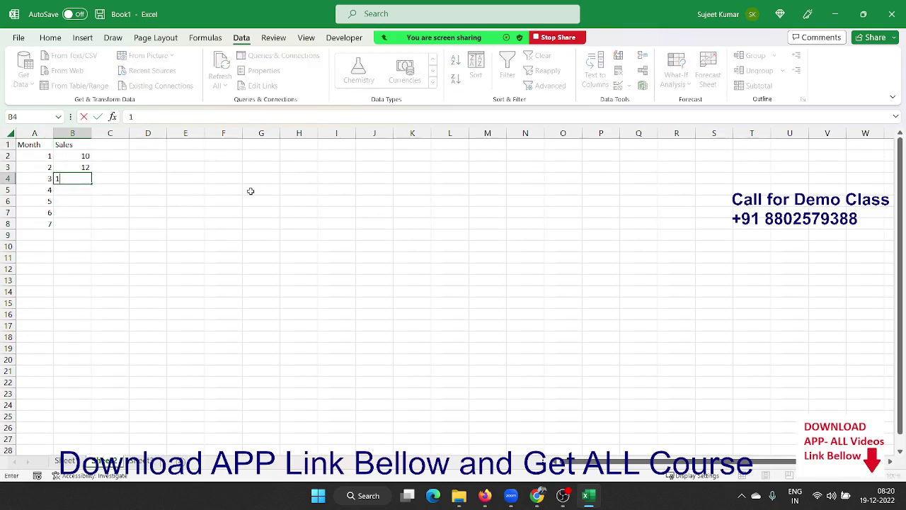
type("5")
key("Return")
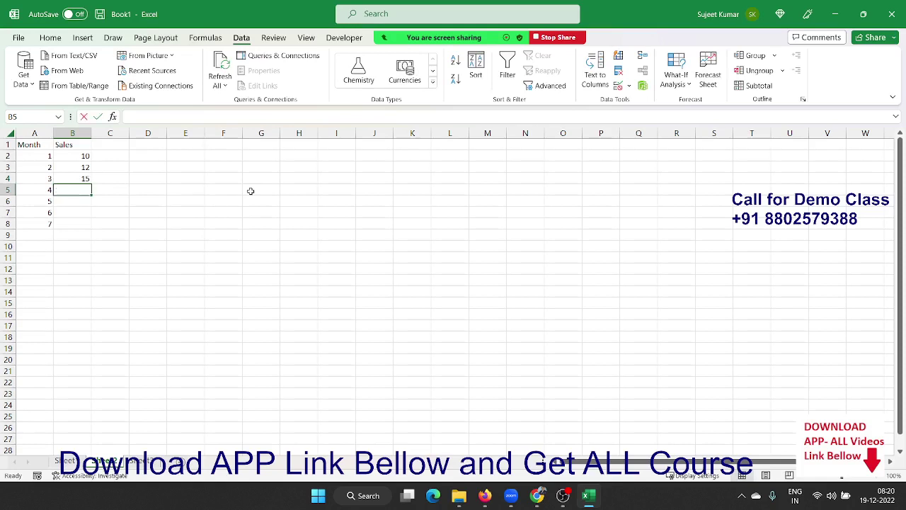
type("14")
key("Return")
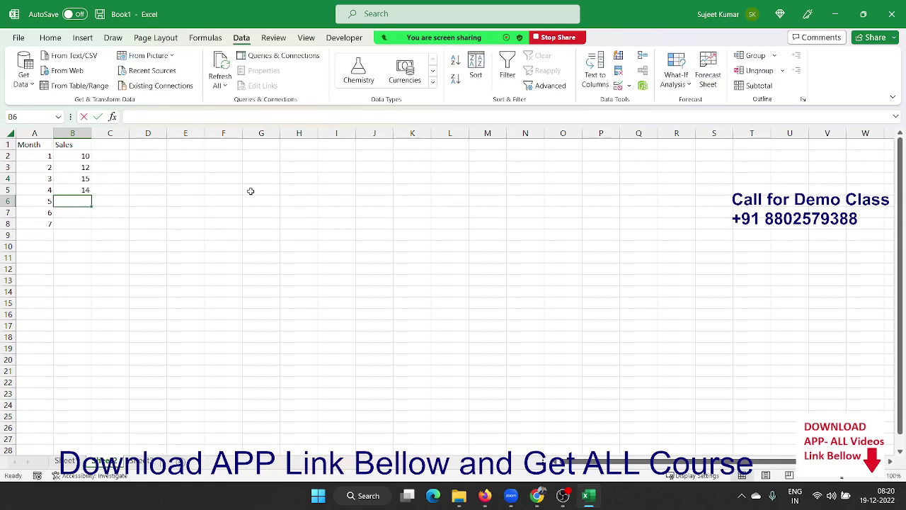
type("20")
key("Return")
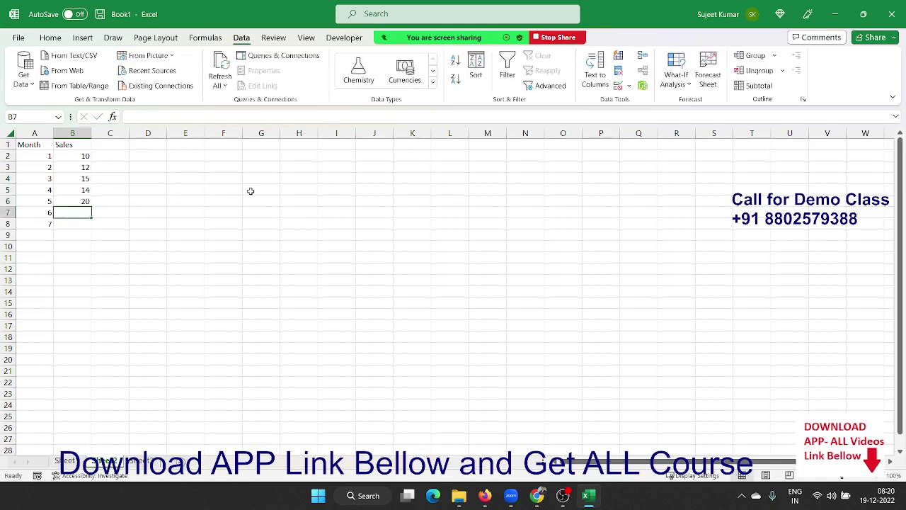
type("22")
key("Return")
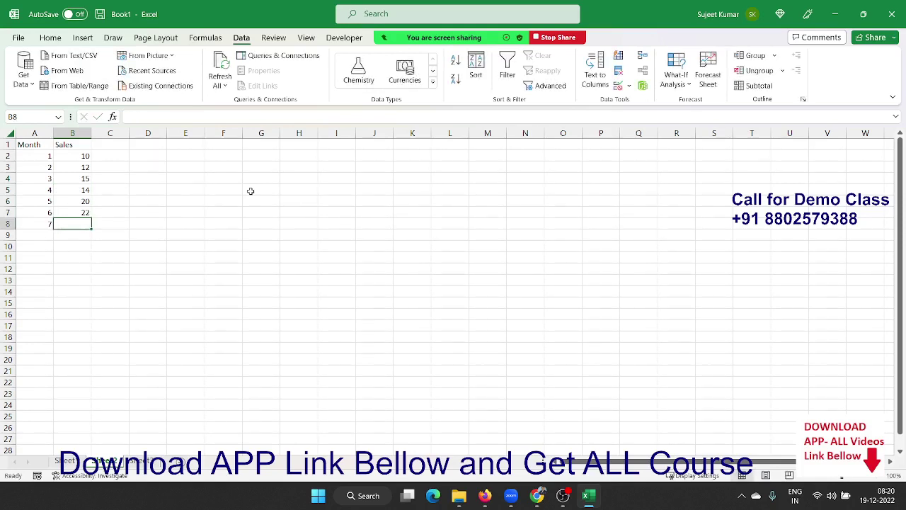
type("25")
key("Return")
Step: Add months 8, 9, 10 in A9:A11, then delete them again
key("Left")
type("8")
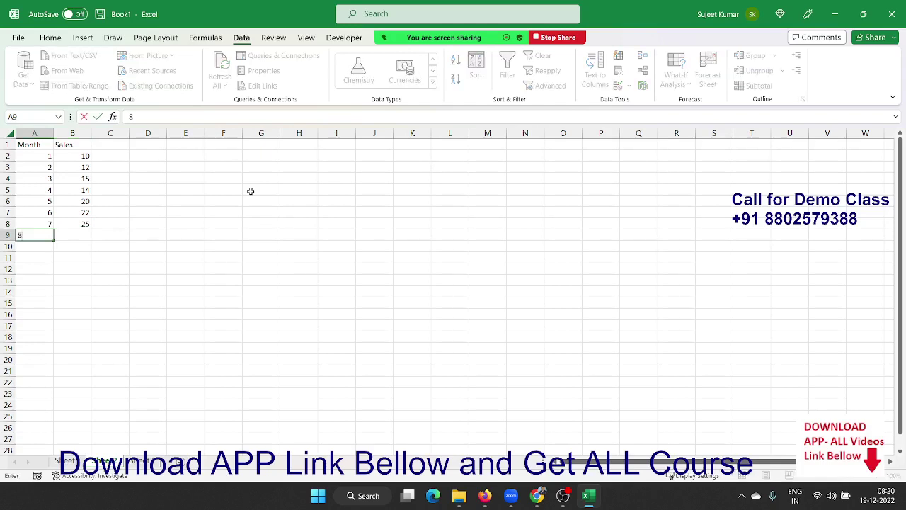
key("Return")
type("9")
key("Return")
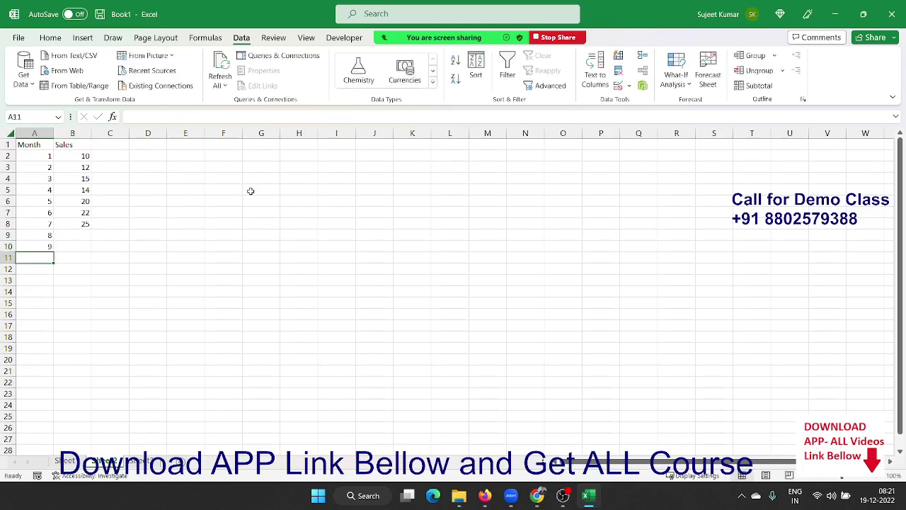
type("10")
key("Return")
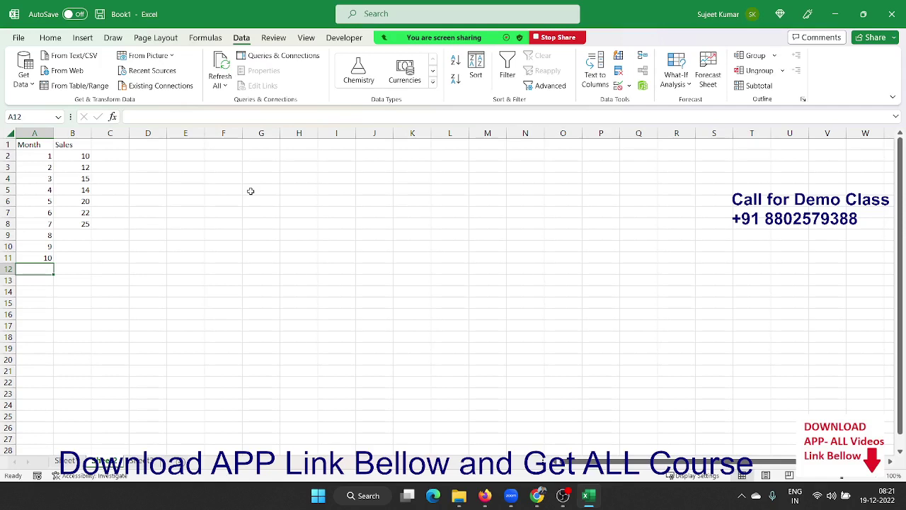
key("Up")
key("Up")
key("Up")
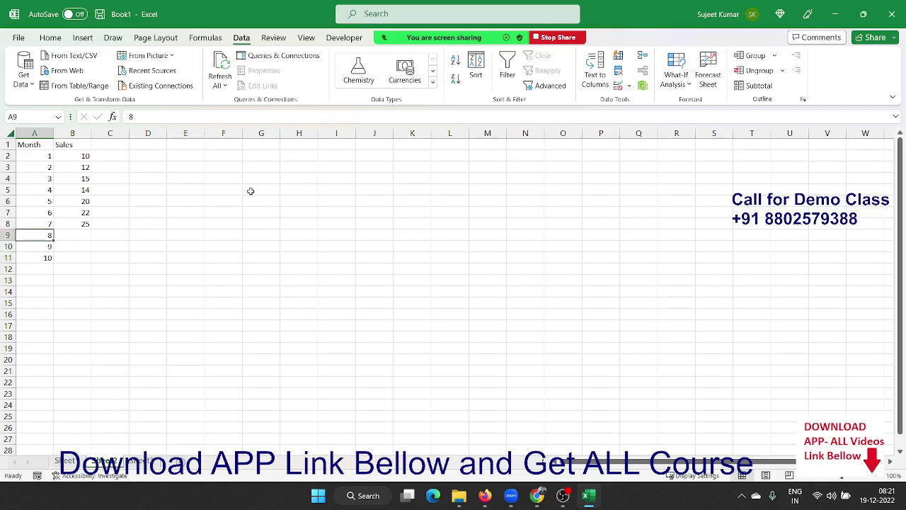
key("shift+Down")
key("shift+Down")
key("Delete")
Step: Return to A1 and select the whole Month/Sales table
key("Right")
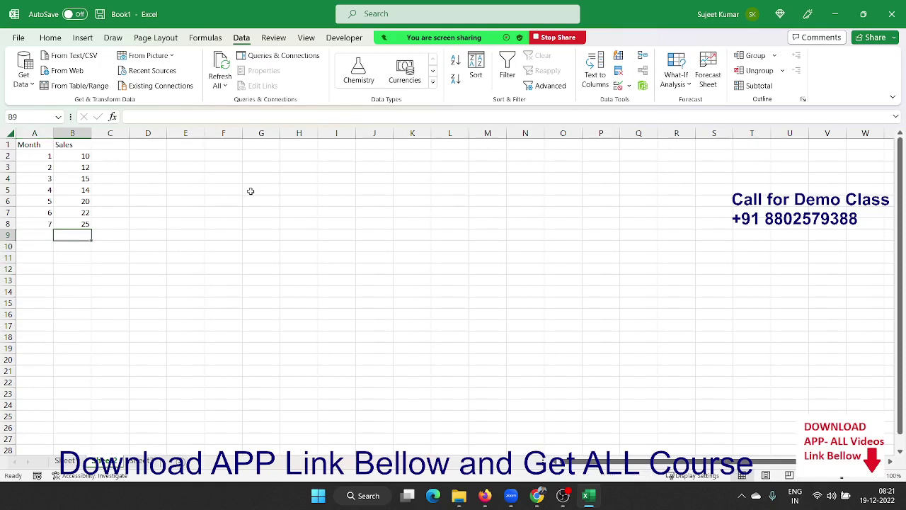
key("Up")
key("Up")
key("Right")
key("Right")
key("Left")
key("Left")
key("Left")
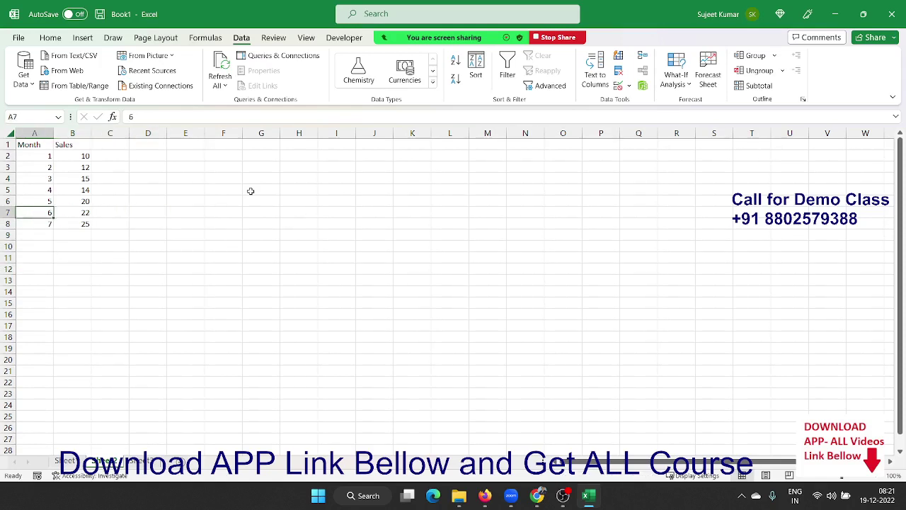
key("Up")
key("Up")
key("Up")
key("Down")
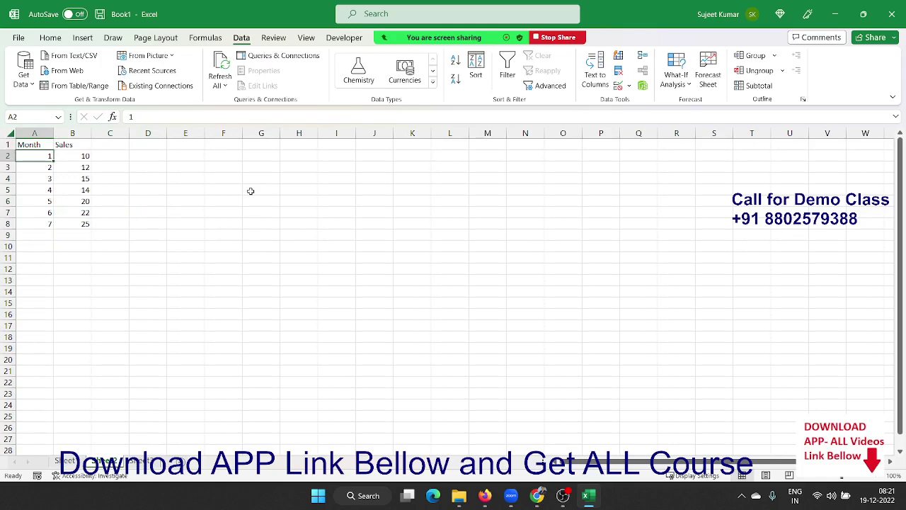
key("Up")
key("ctrl+a")
key("ctrl+c")
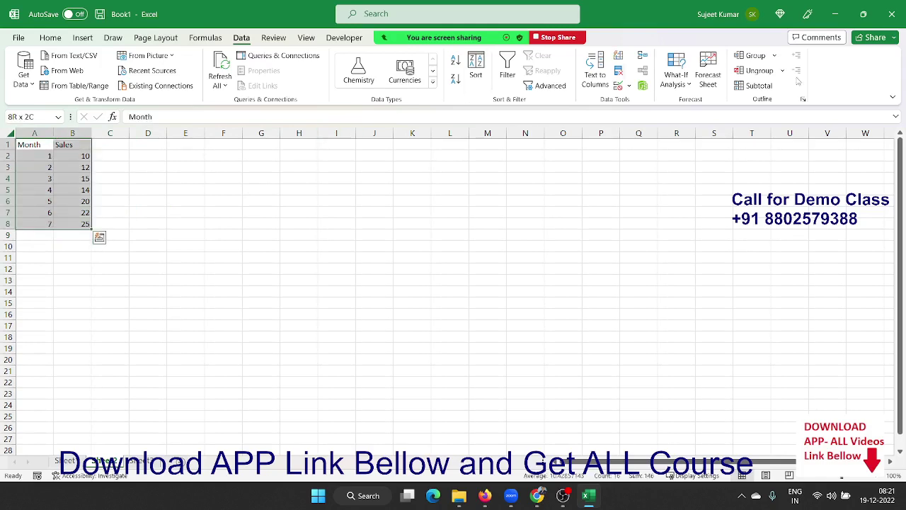
Step: Create a forecast sheet from the sales table with the forecast end set to month 12
left_click(709, 70)
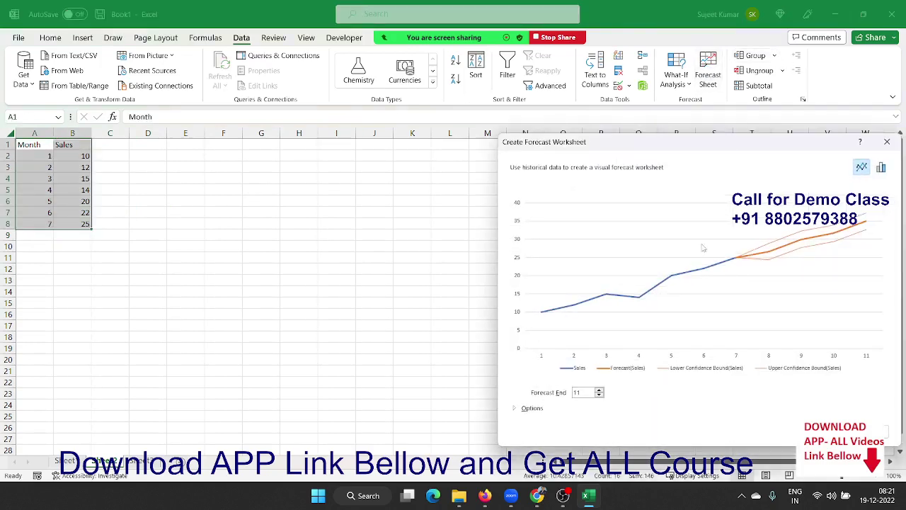
left_click_drag(607, 146, 439, 125)
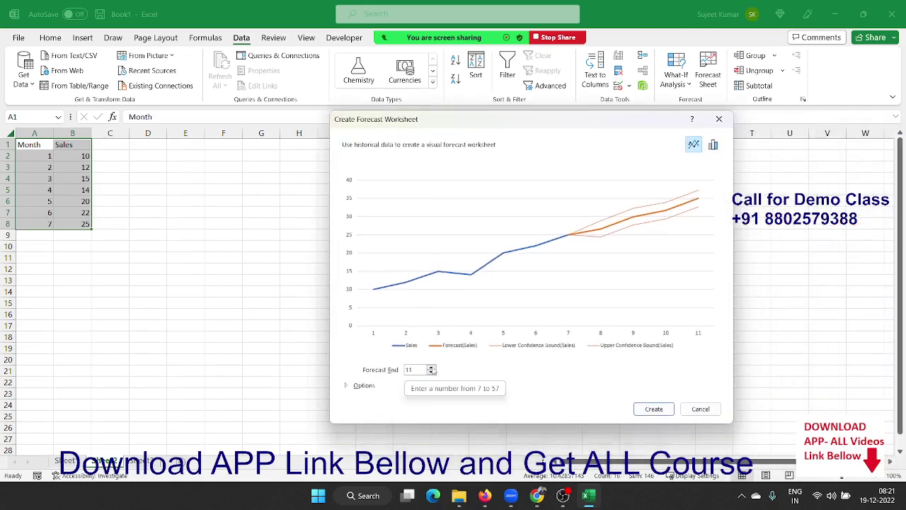
left_click(431, 367)
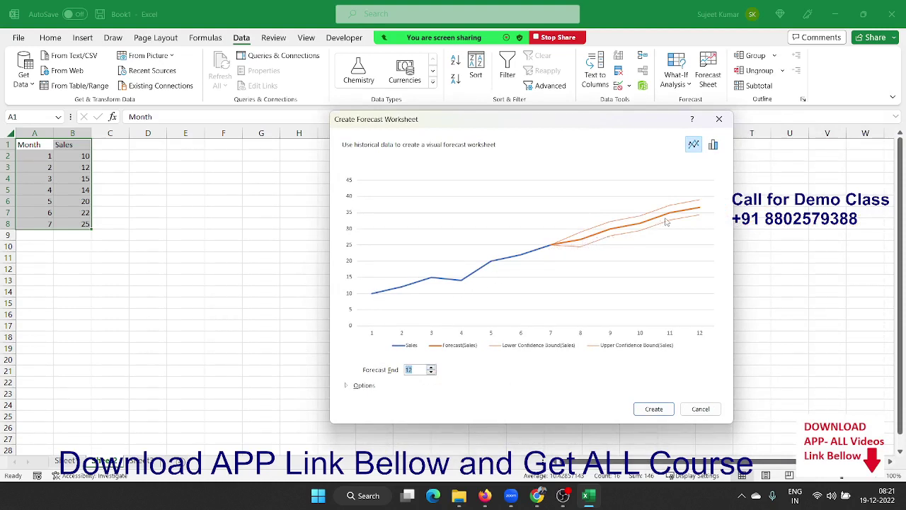
left_click(654, 410)
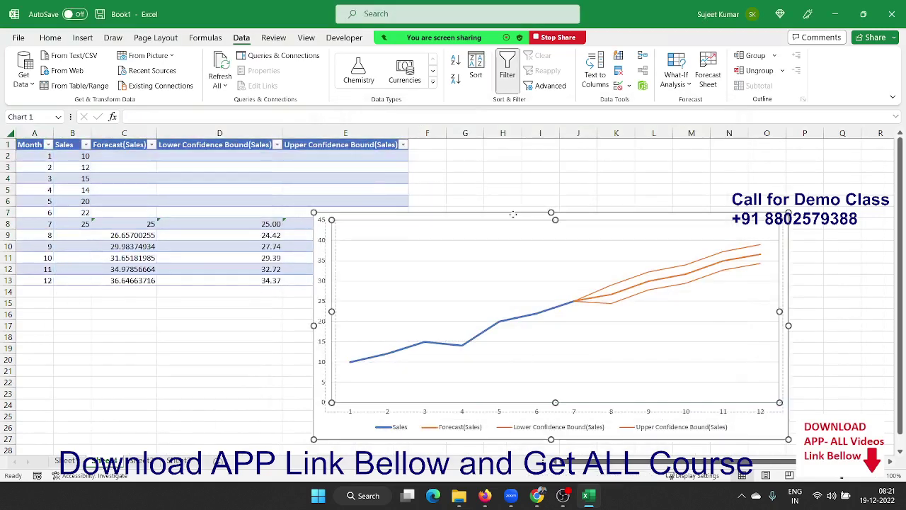
Step: Shift the forecast chart right, check the forecast formula in C10, then return to the Month/Sales sheet
left_click(442, 221)
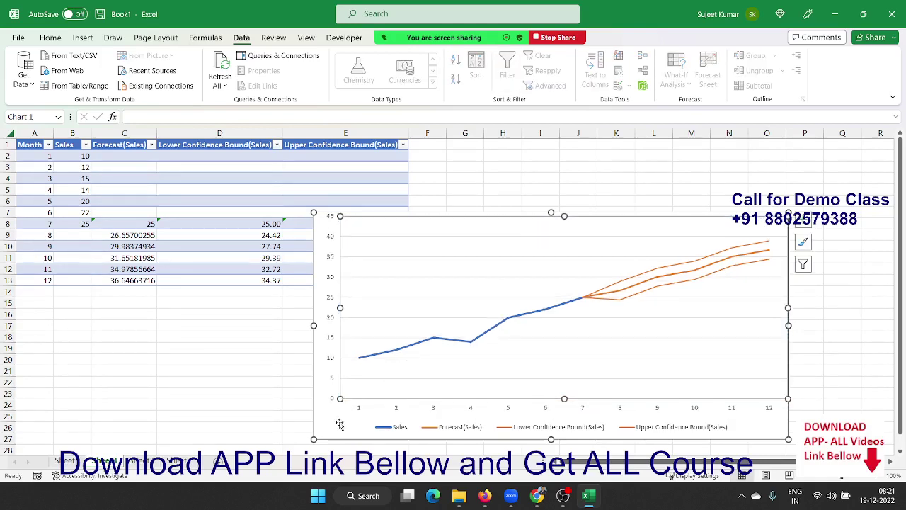
mouse_move(341, 425)
left_mouse_down()
mouse_move(354, 423)
mouse_move(397, 353)
left_mouse_up()
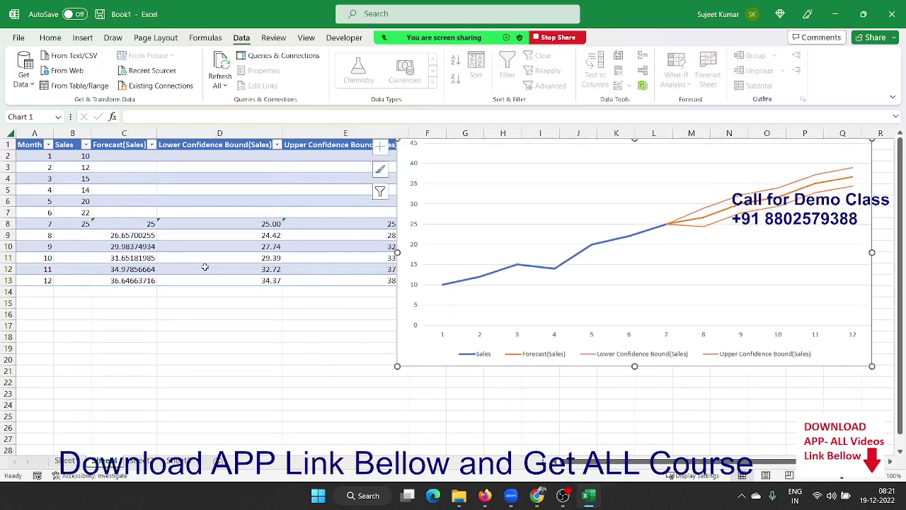
left_click(128, 243)
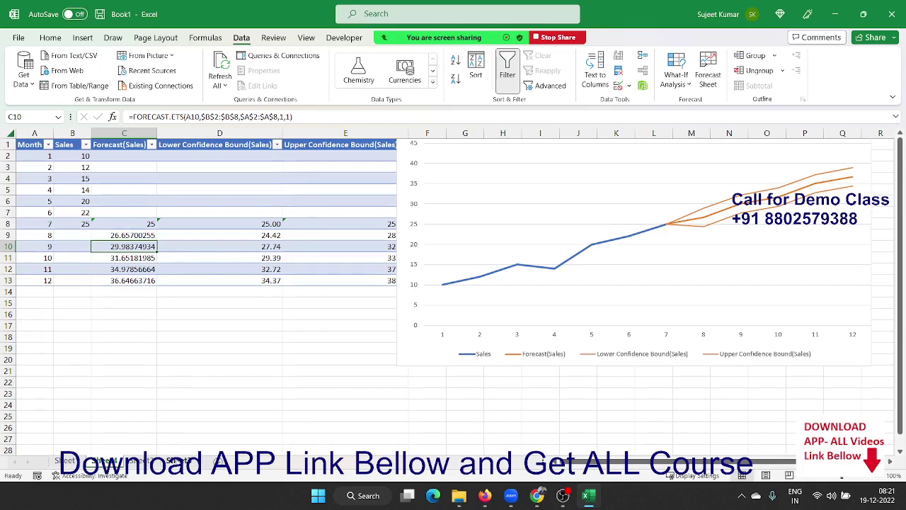
left_click(142, 461)
key("ctrl+v")
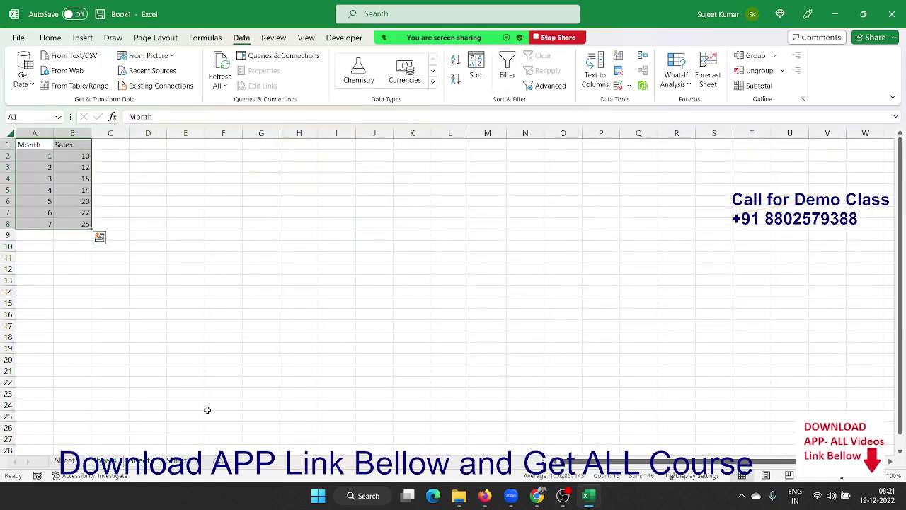
Step: On an empty sheet, hide and re-show the formula bar, headings and gridlines from the View ribbon
left_click(179, 461)
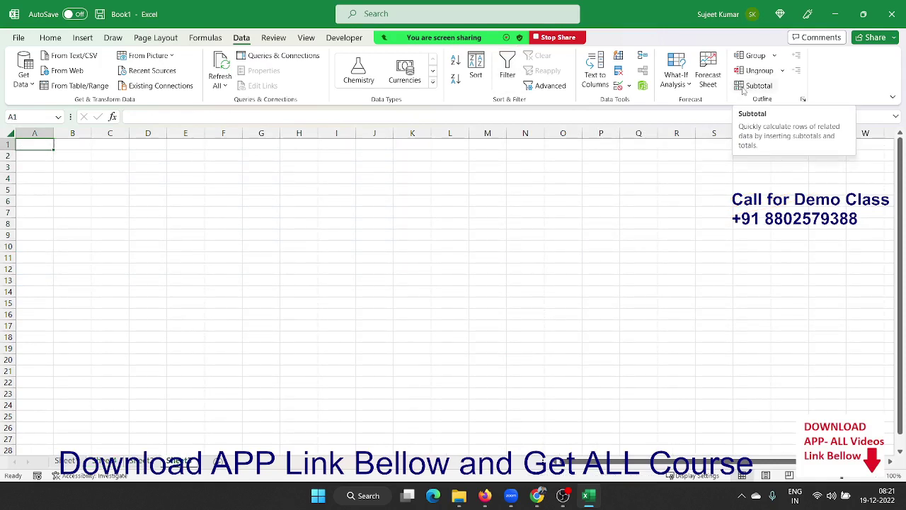
left_click(278, 41)
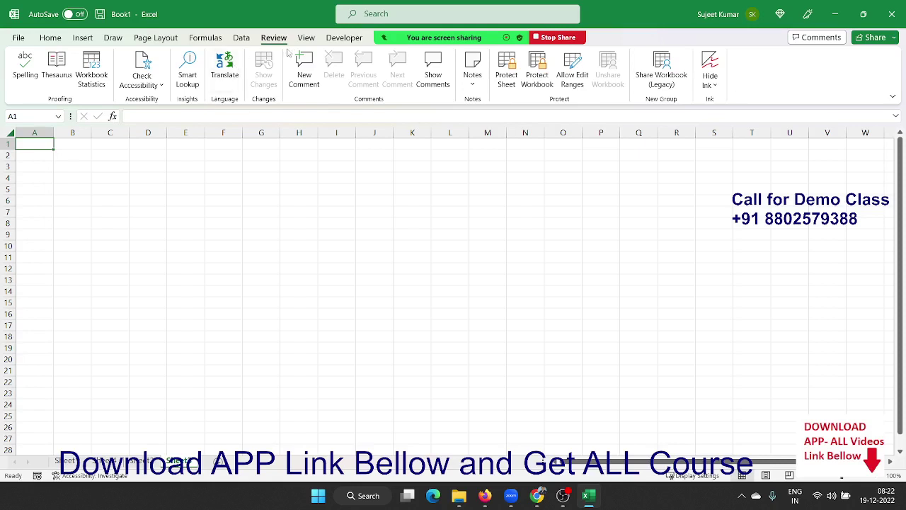
left_click(306, 38)
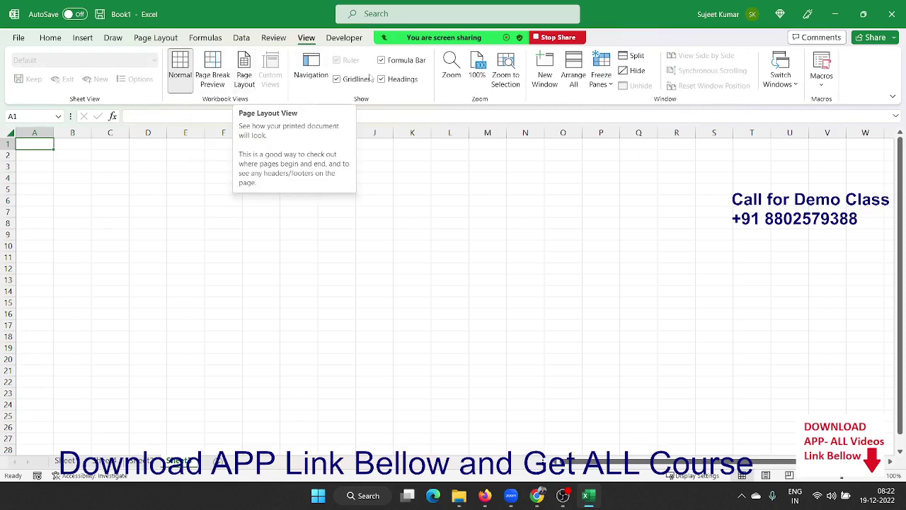
left_click(392, 64)
left_click(393, 67)
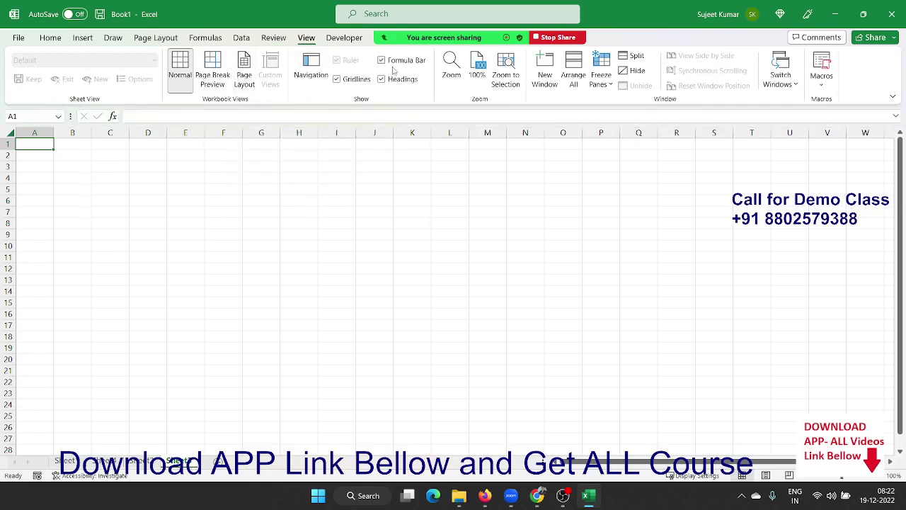
left_click(397, 82)
left_click(391, 80)
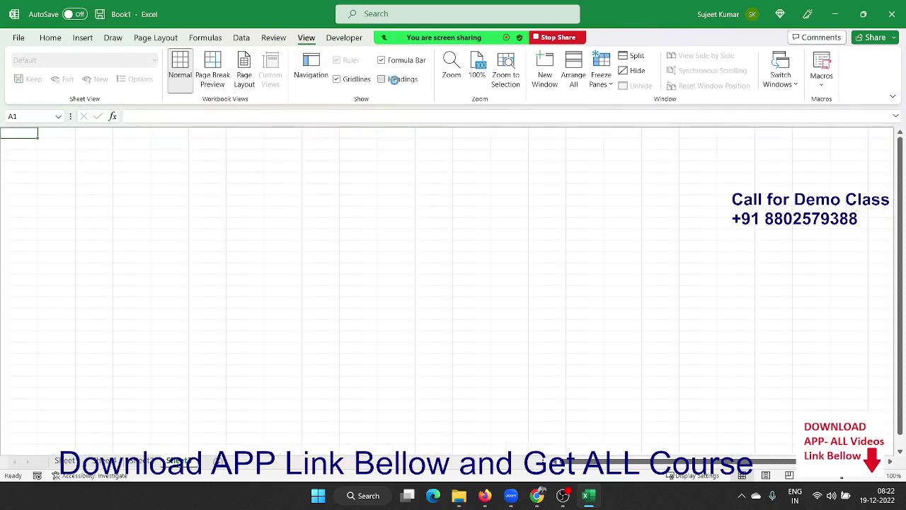
left_click(358, 80)
left_click(358, 80)
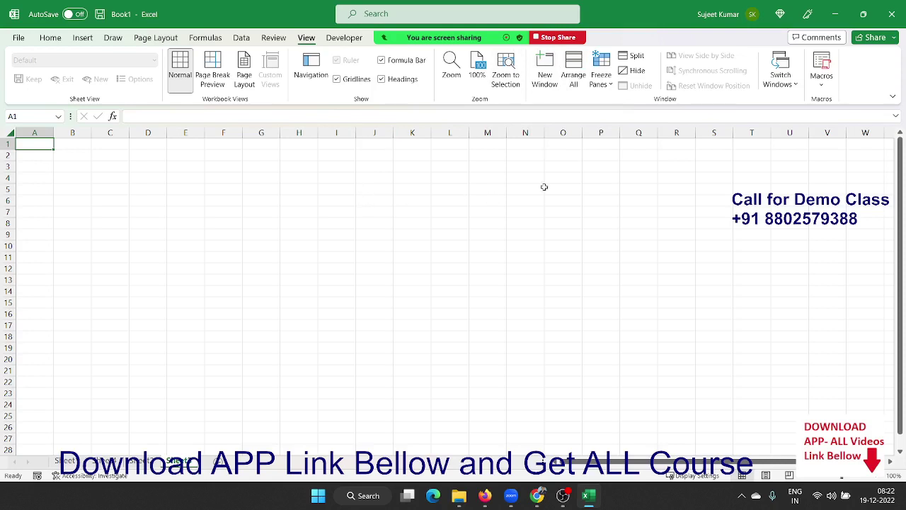
Step: Look at the Freeze Panes choices without picking one, then select cell D4
left_click(603, 90)
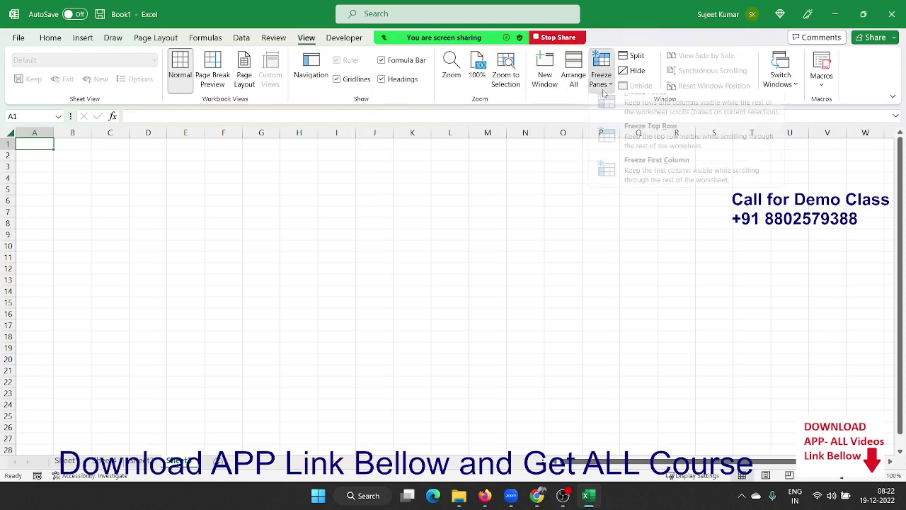
left_click(366, 237)
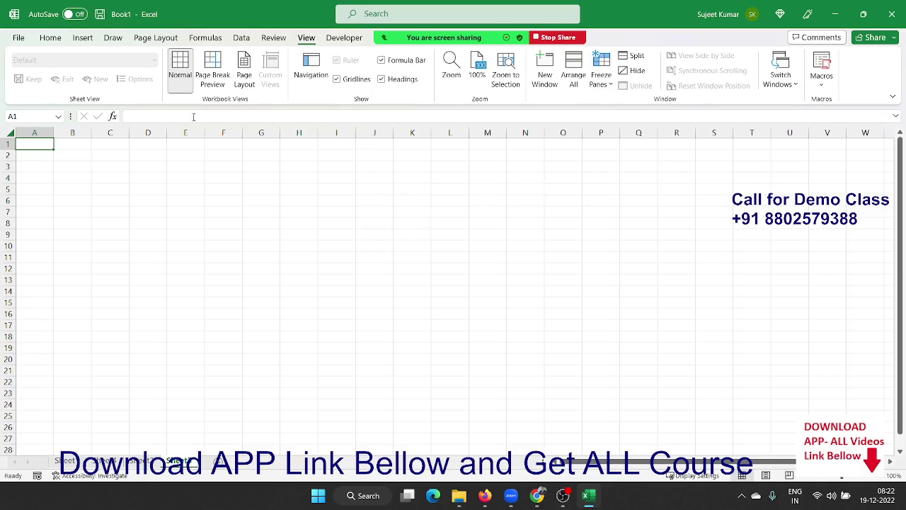
left_click(165, 179)
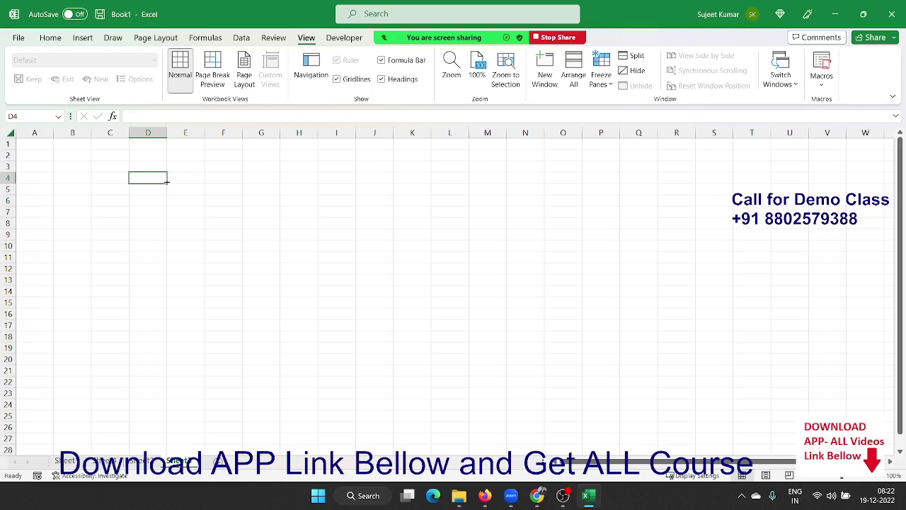
Step: Start recording a new macro with the default Record Macro settings
left_click(822, 79)
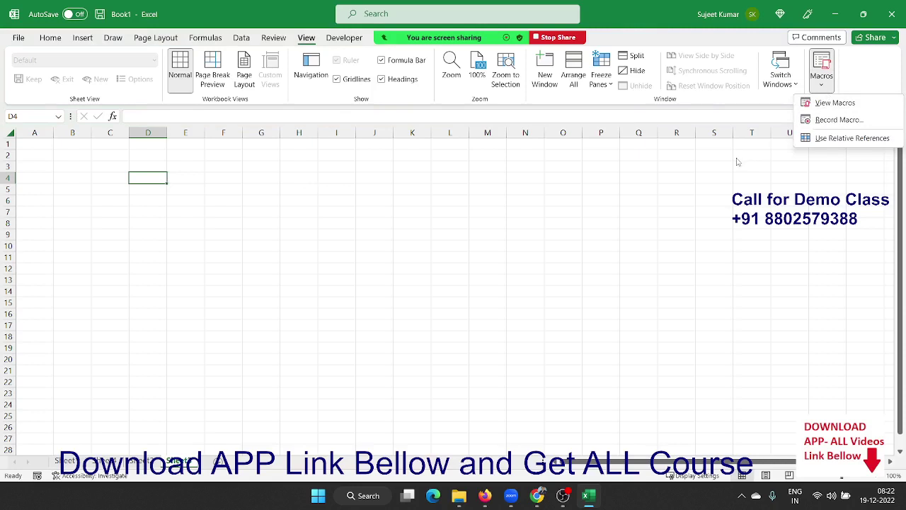
left_click(701, 189)
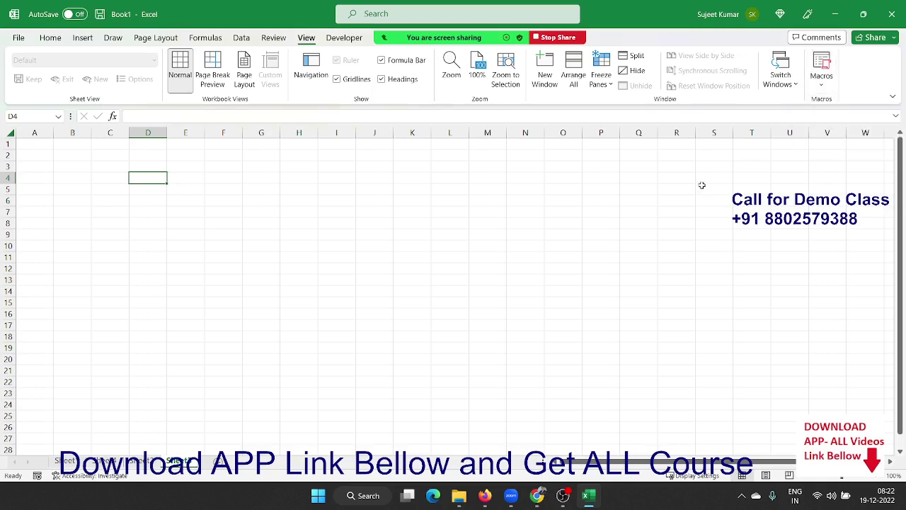
left_click(822, 81)
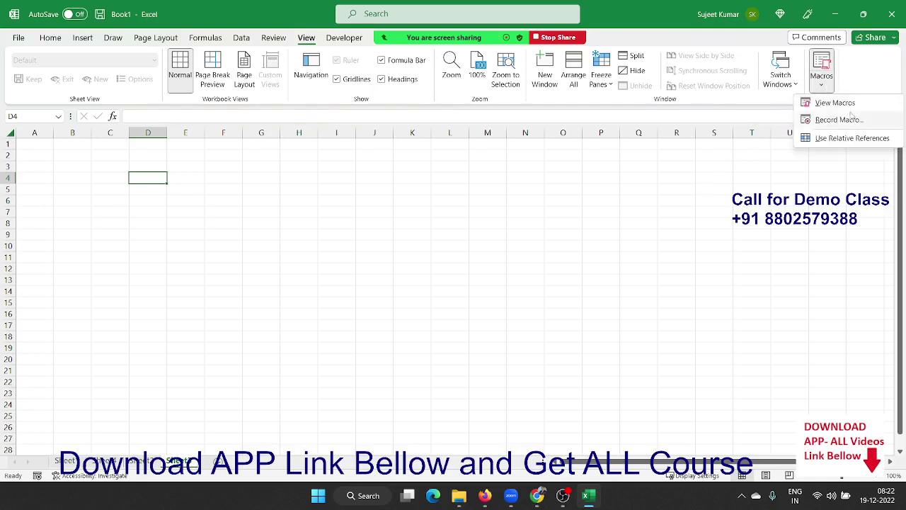
left_click(850, 119)
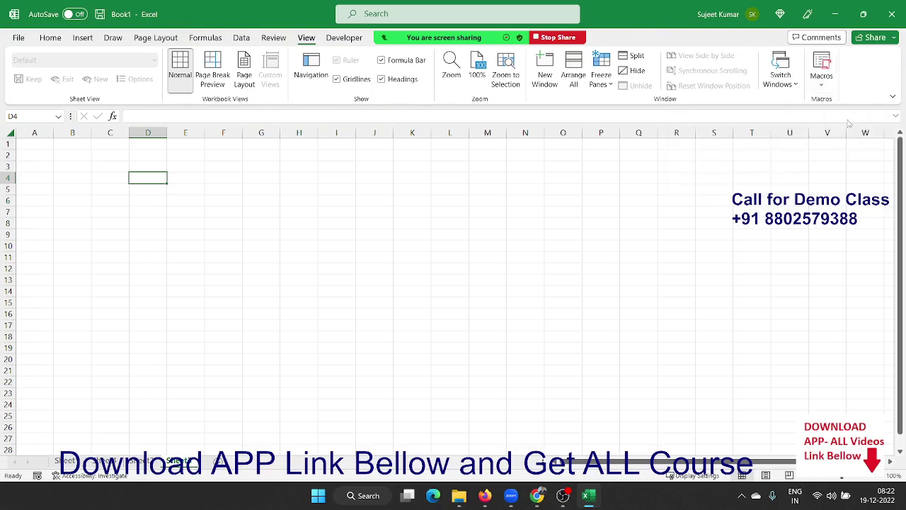
left_click(560, 337)
Step: Enter 'Name' in B1, stop the macro recording, then clear B1
left_click(83, 141)
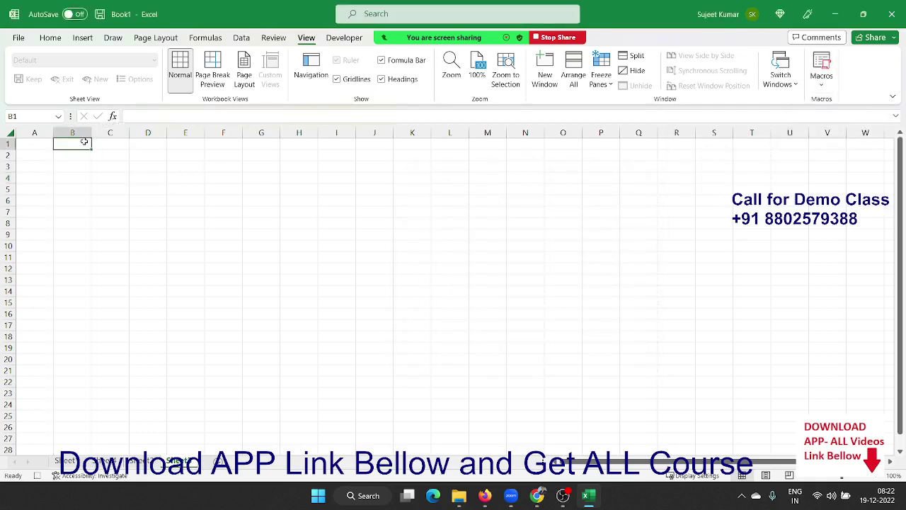
type("Name")
key("Return")
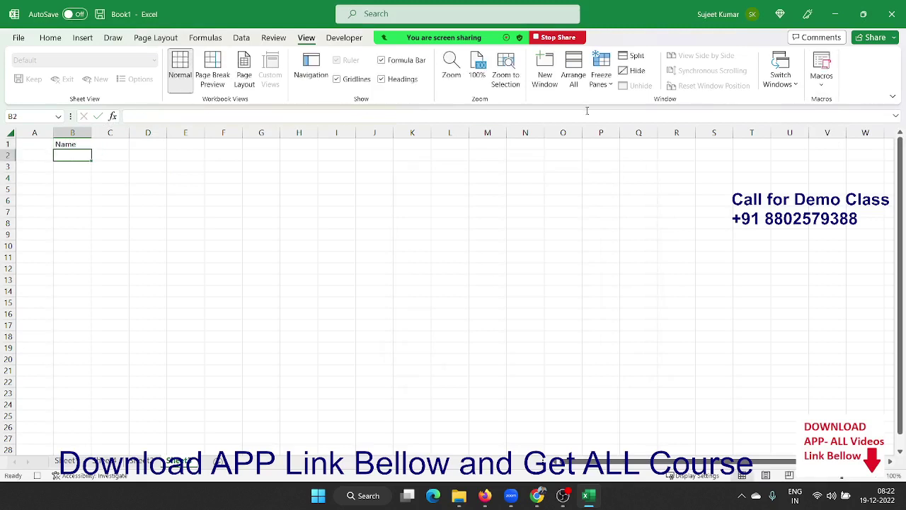
left_click(822, 82)
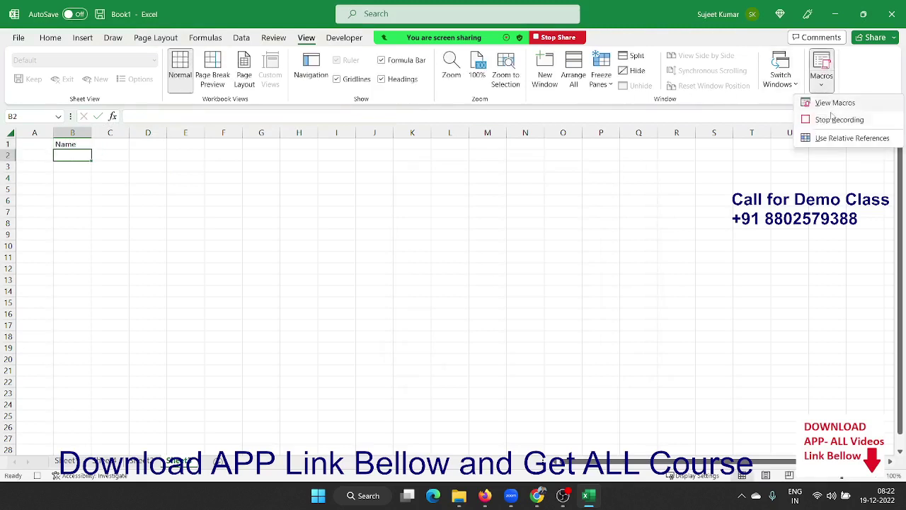
left_click(829, 119)
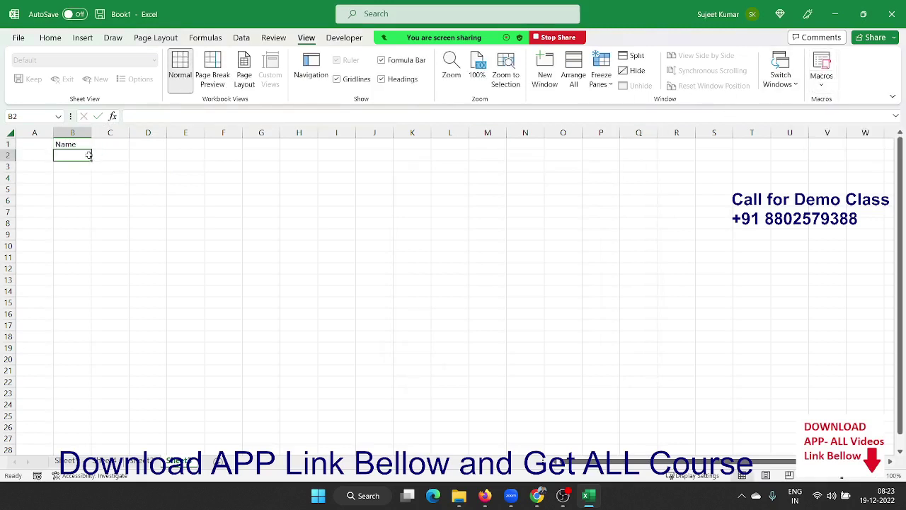
left_click(73, 140)
key("Delete")
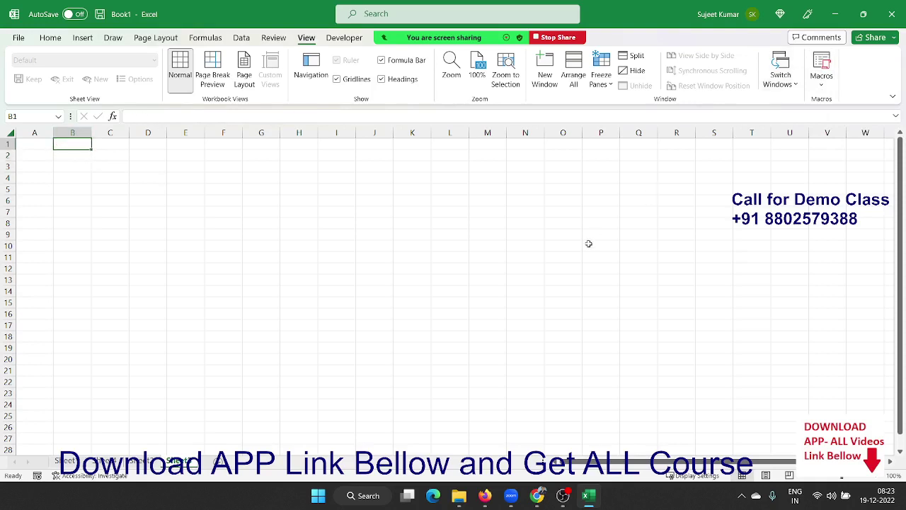
Step: Run Macro1 from the macro list so 'Name' reappears in B1
left_click(588, 244)
left_click(821, 65)
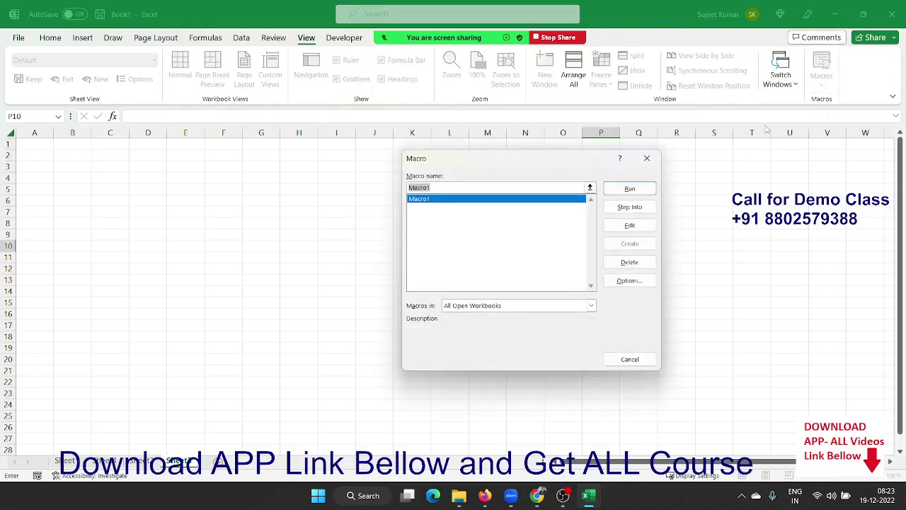
left_click(629, 189)
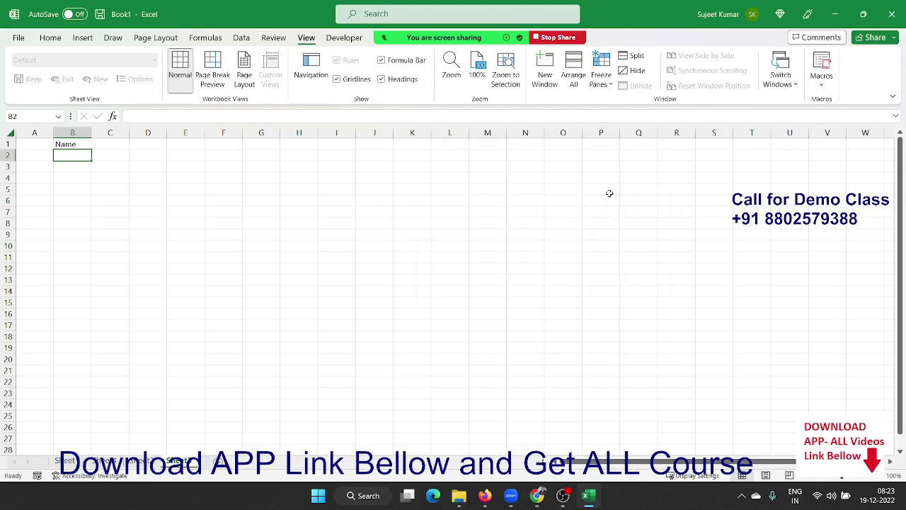
Step: Open Macro1's recorded code in the VBA editor, select it, then return to the worksheet
left_click(821, 66)
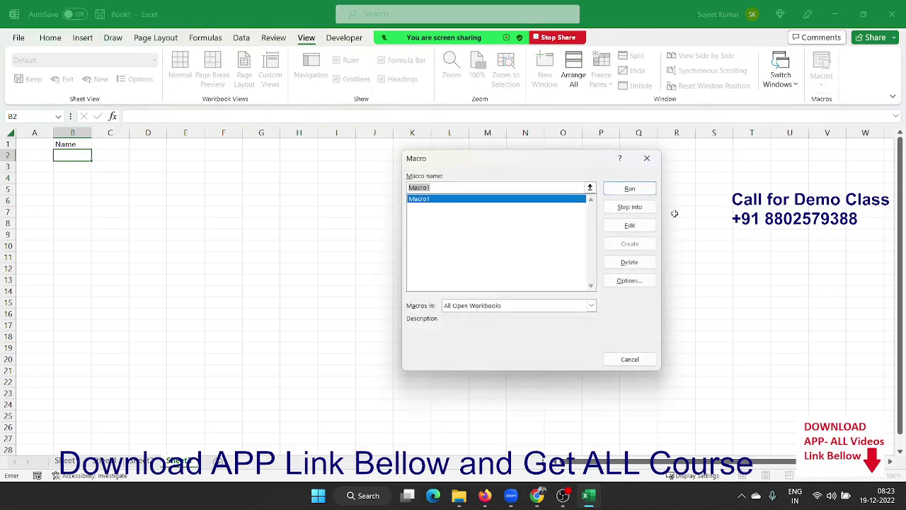
left_click(630, 225)
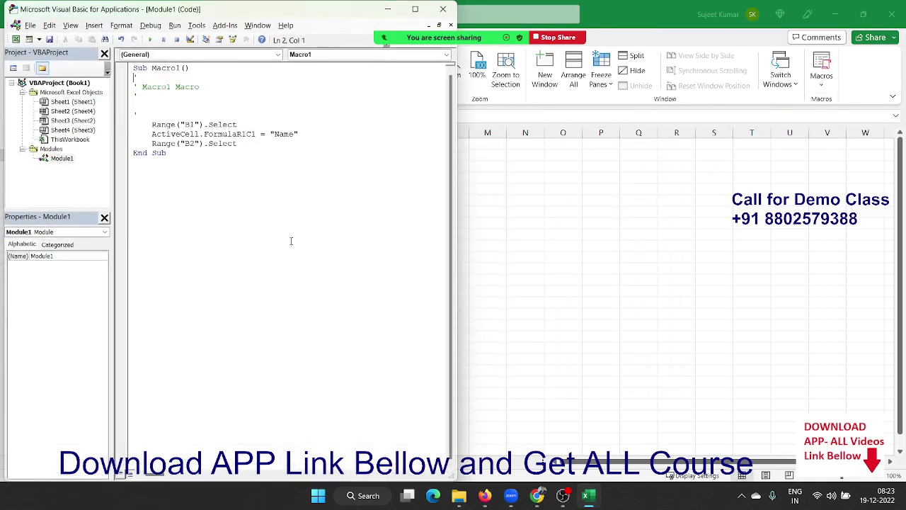
key("ctrl+a")
left_click_drag(237, 148, 116, 76)
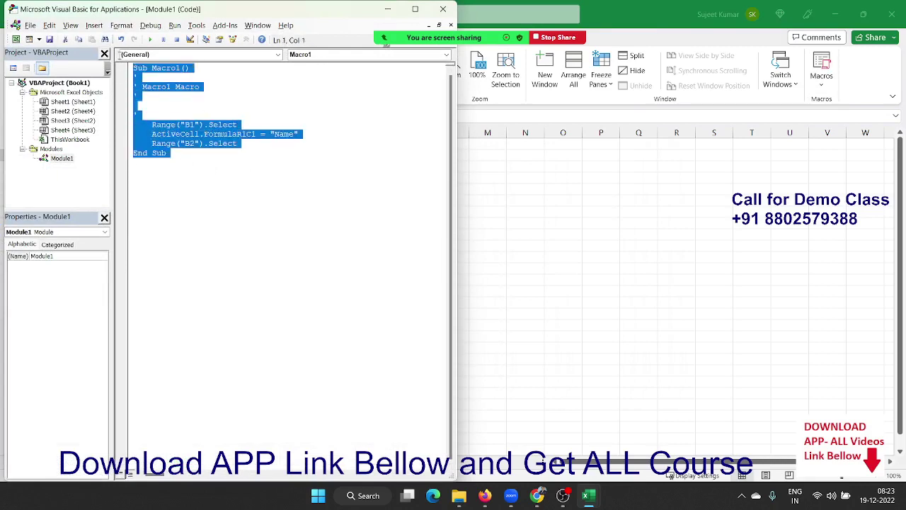
left_click(699, 189)
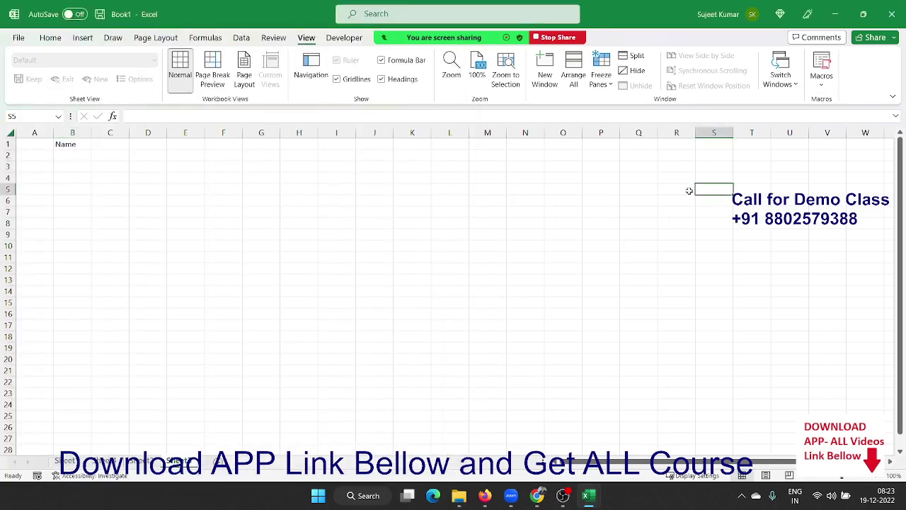